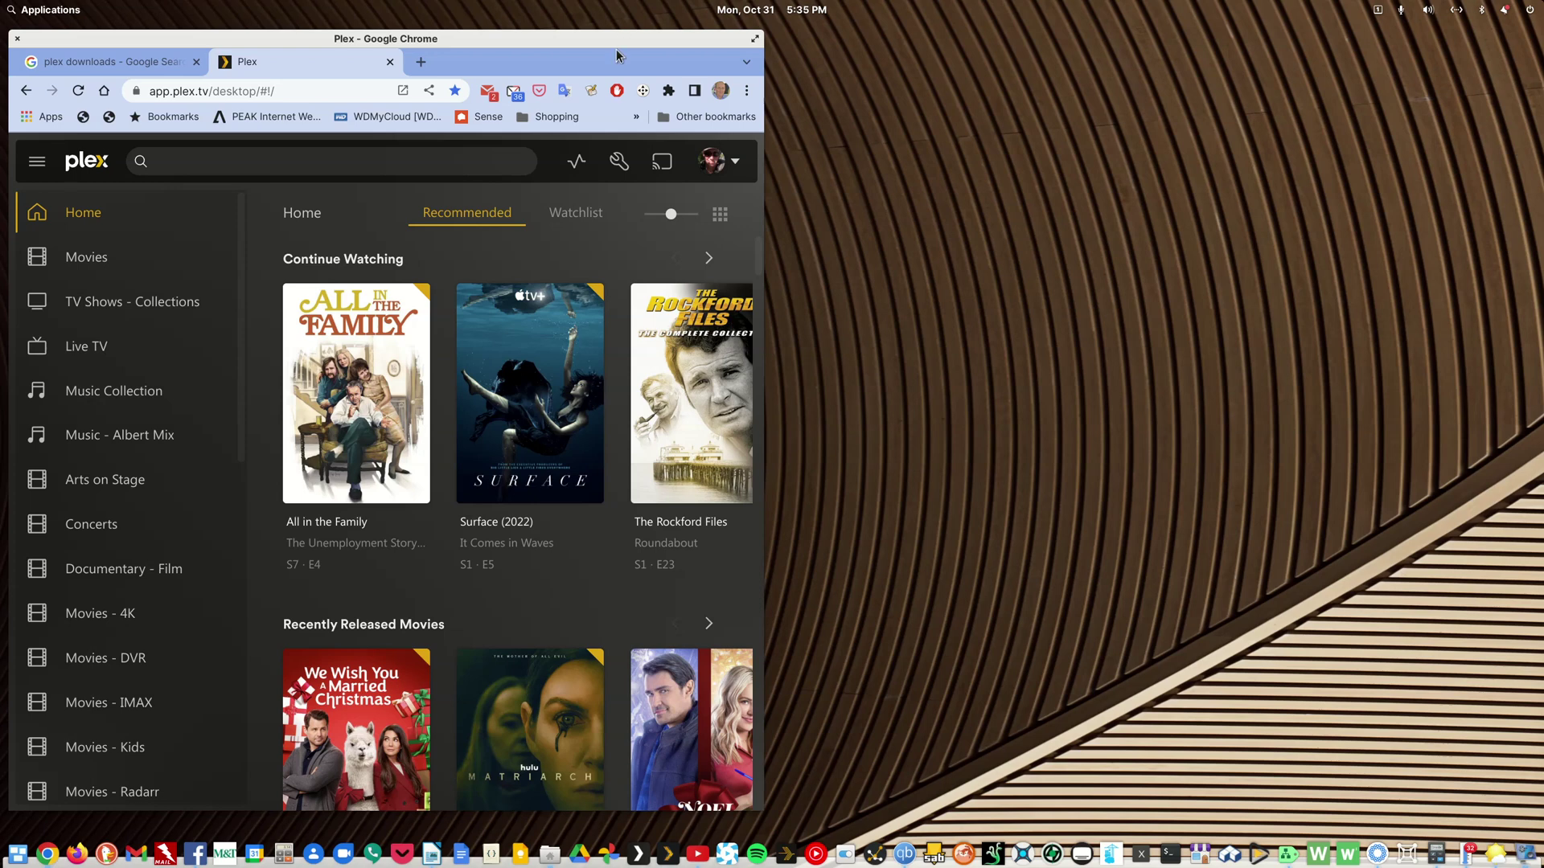
# - Open the Plex downloads page from the search results and show the Linux downloads under Apps & Devices
pyautogui.click(107, 64)
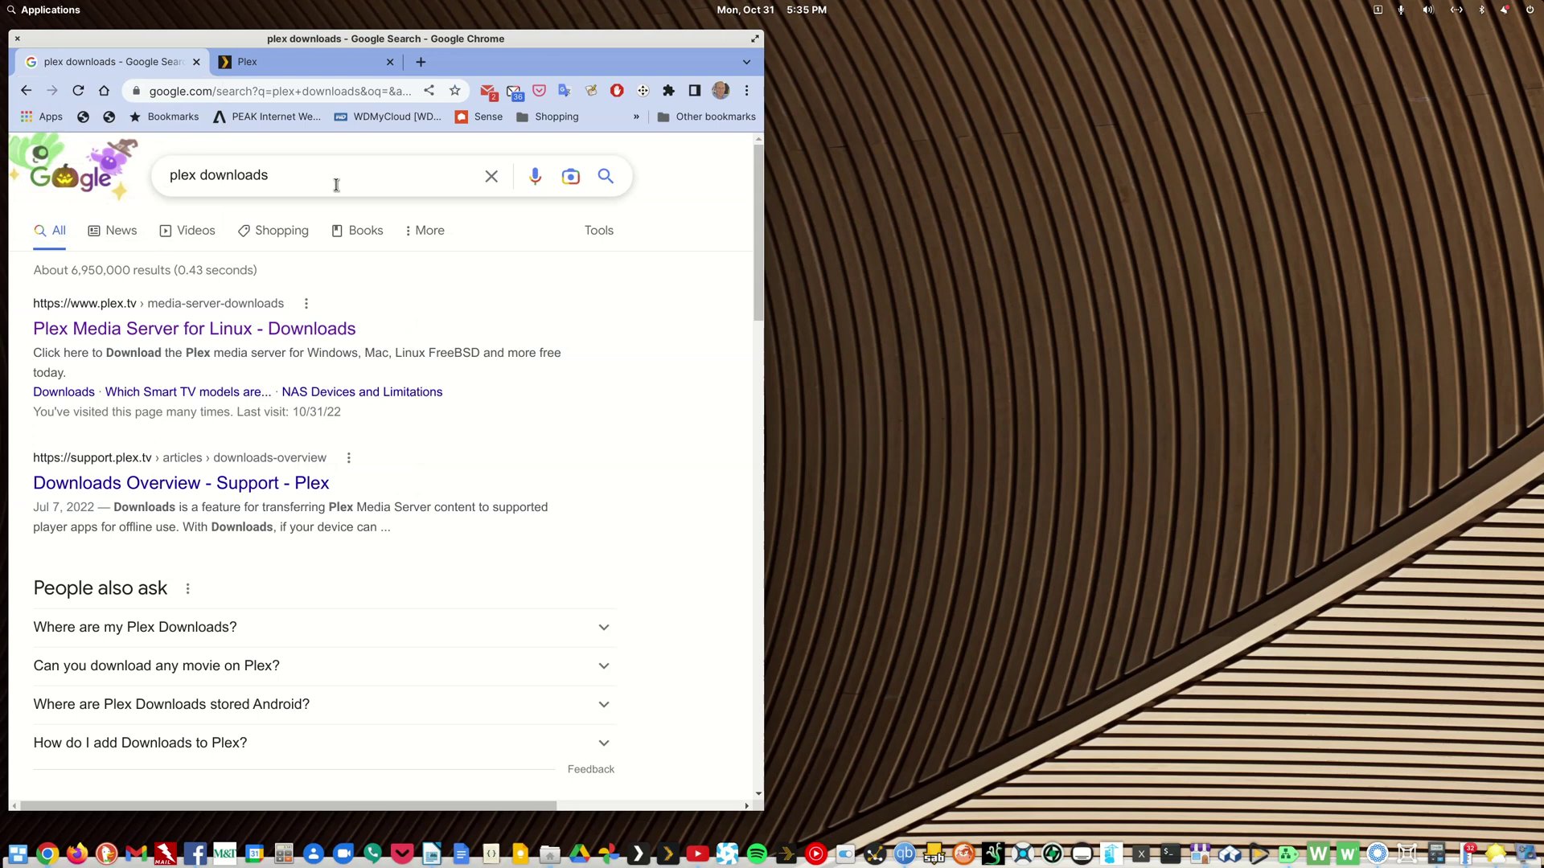
pyautogui.click(142, 330)
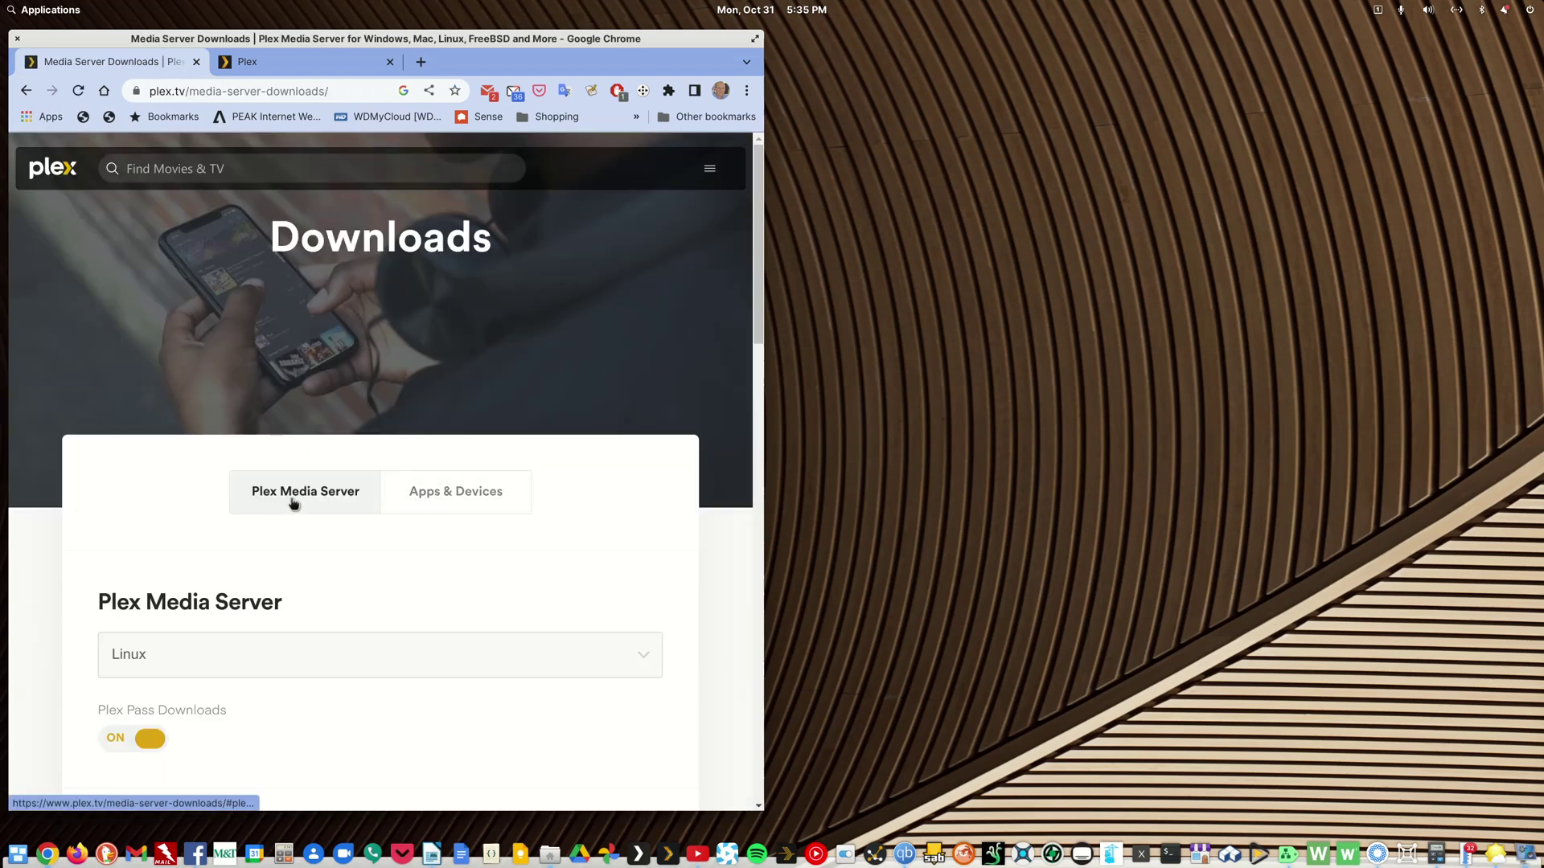
pyautogui.click(457, 494)
pyautogui.scroll(-5, 458, 510)
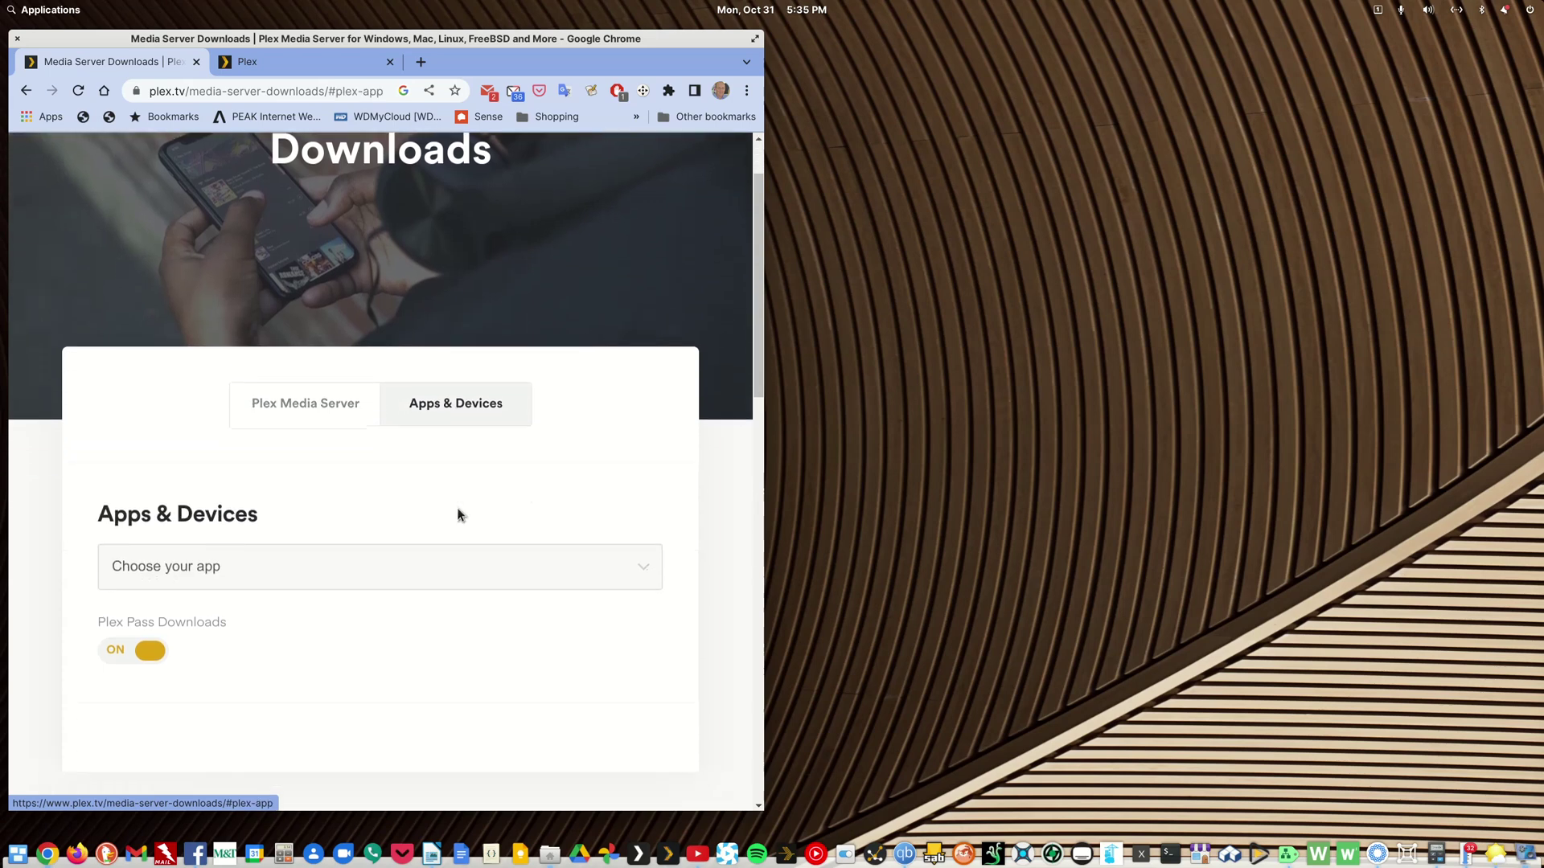
pyautogui.click(523, 442)
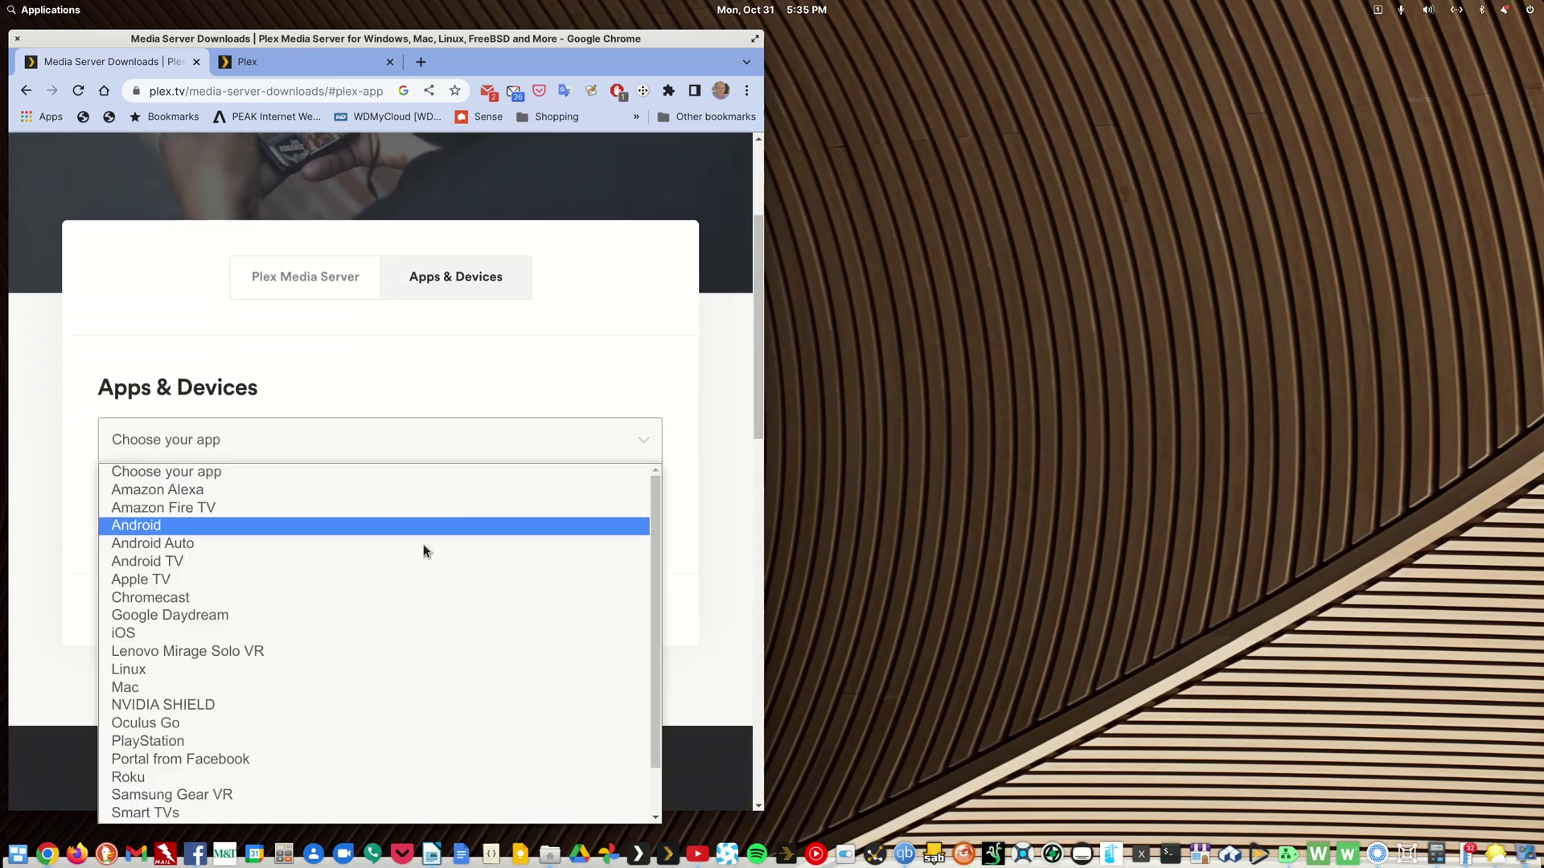
pyautogui.click(263, 667)
pyautogui.scroll(-3, 367, 610)
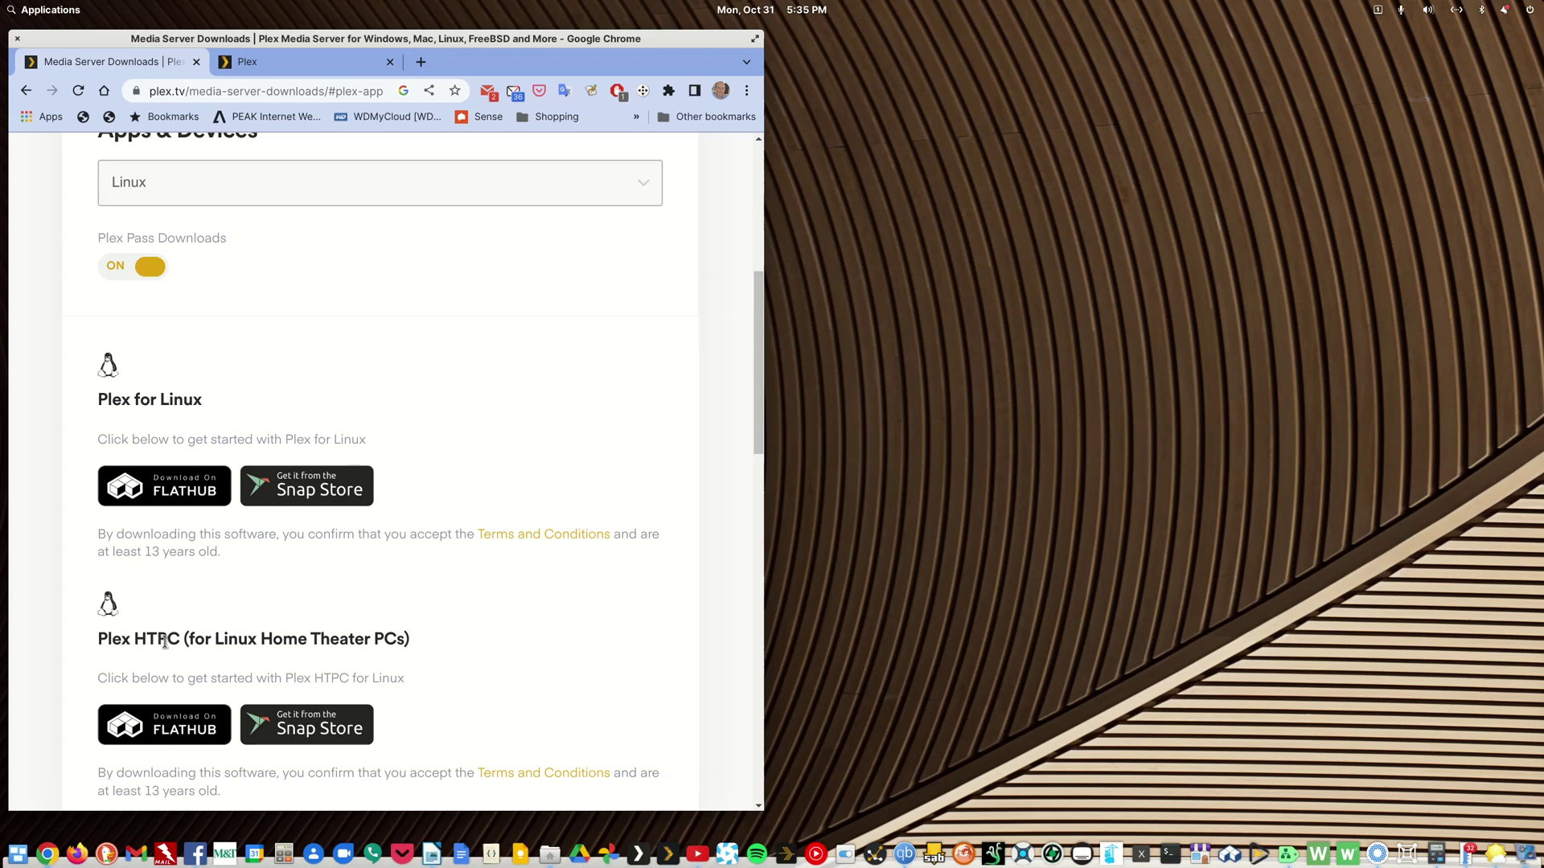
# - Highlight HTPC in the Plex HTPC heading and Linux in the Plex for Linux heading, and clear the selection
pyautogui.moveTo(135, 641); pyautogui.dragTo(178, 641)
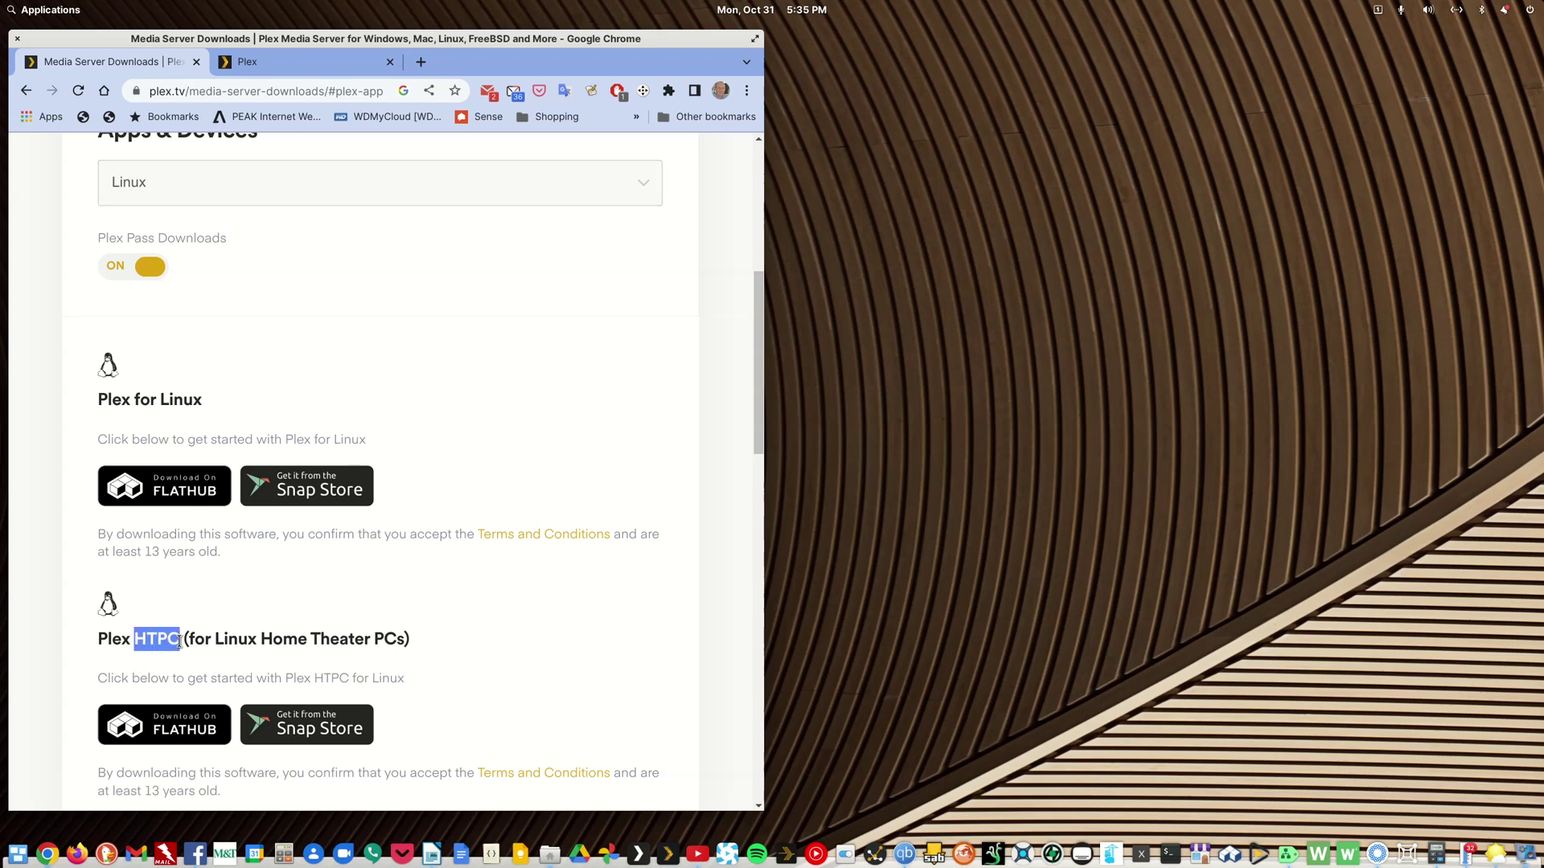
pyautogui.moveTo(206, 401); pyautogui.dragTo(163, 402)
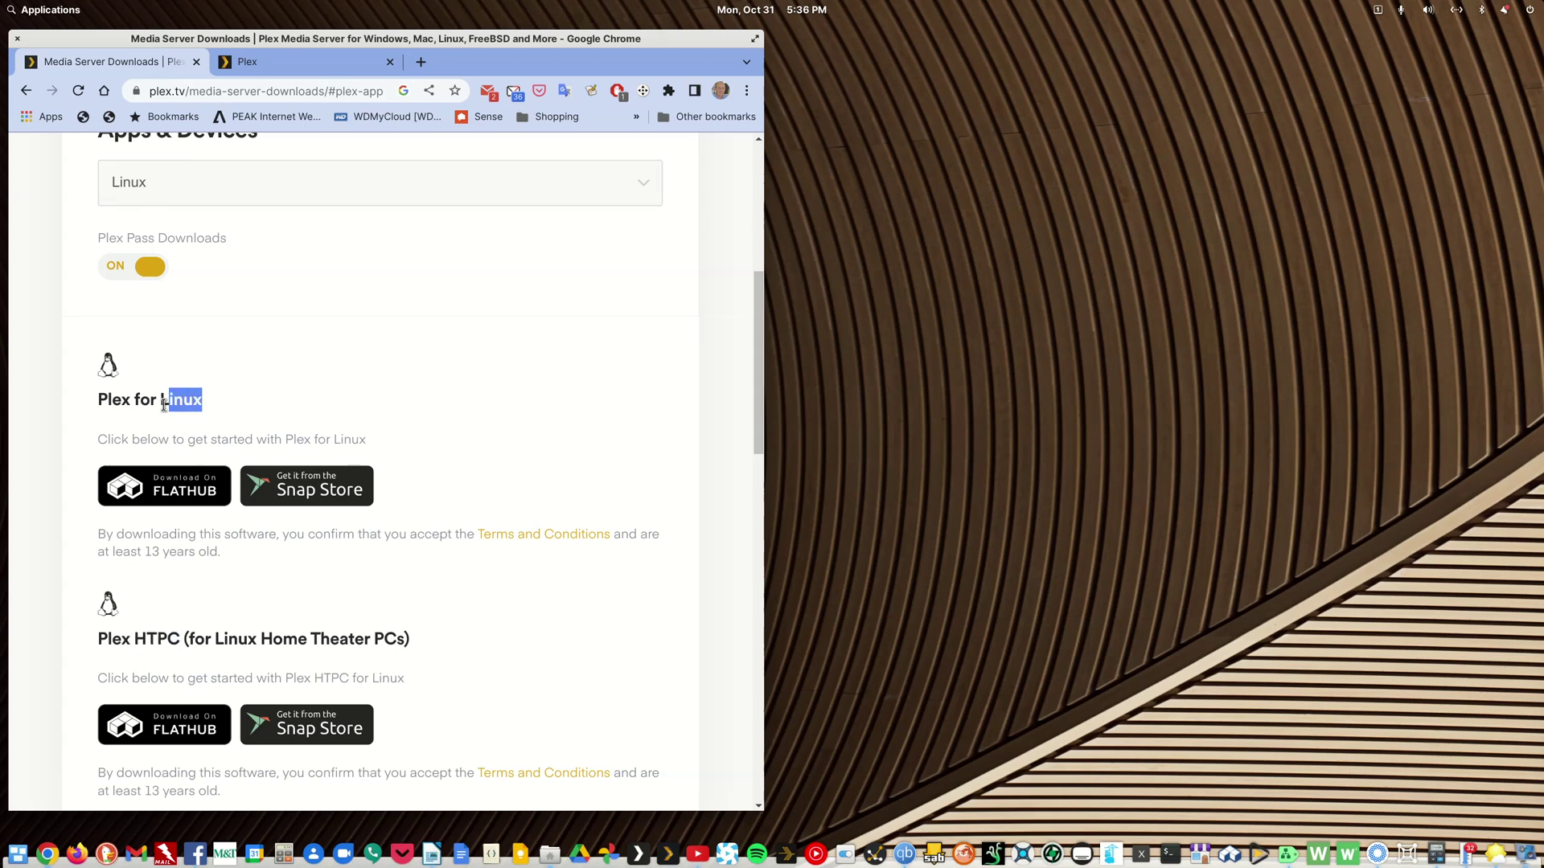
pyautogui.click(250, 381)
# - Show the app downloads for Windows, including Plex for Windows and Plex HTPC
pyautogui.scroll(3, 204, 311)
pyautogui.click(269, 403)
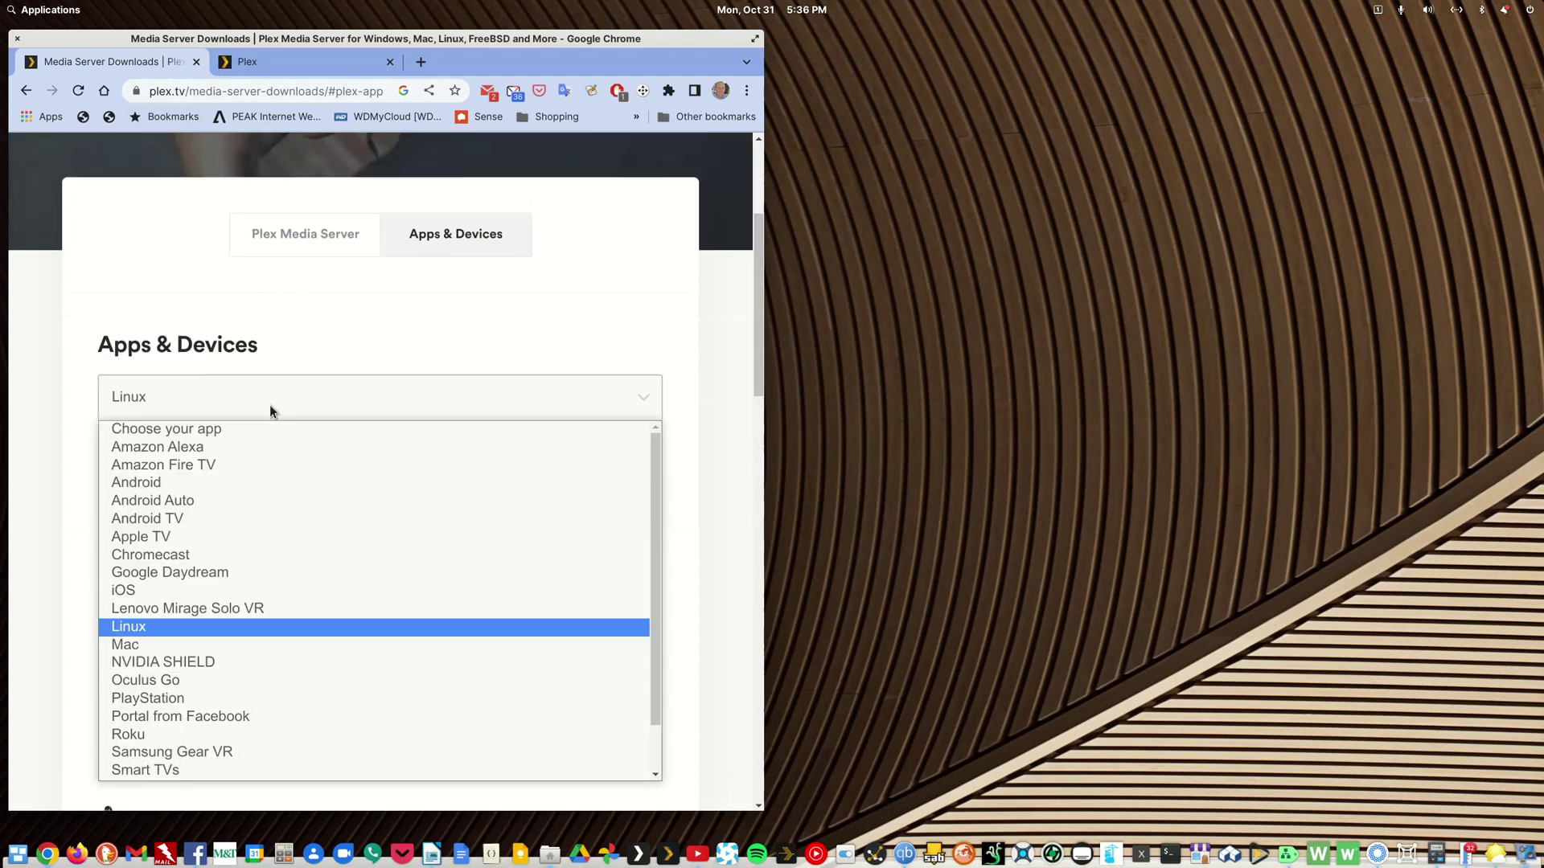
pyautogui.scroll(-2, 274, 617)
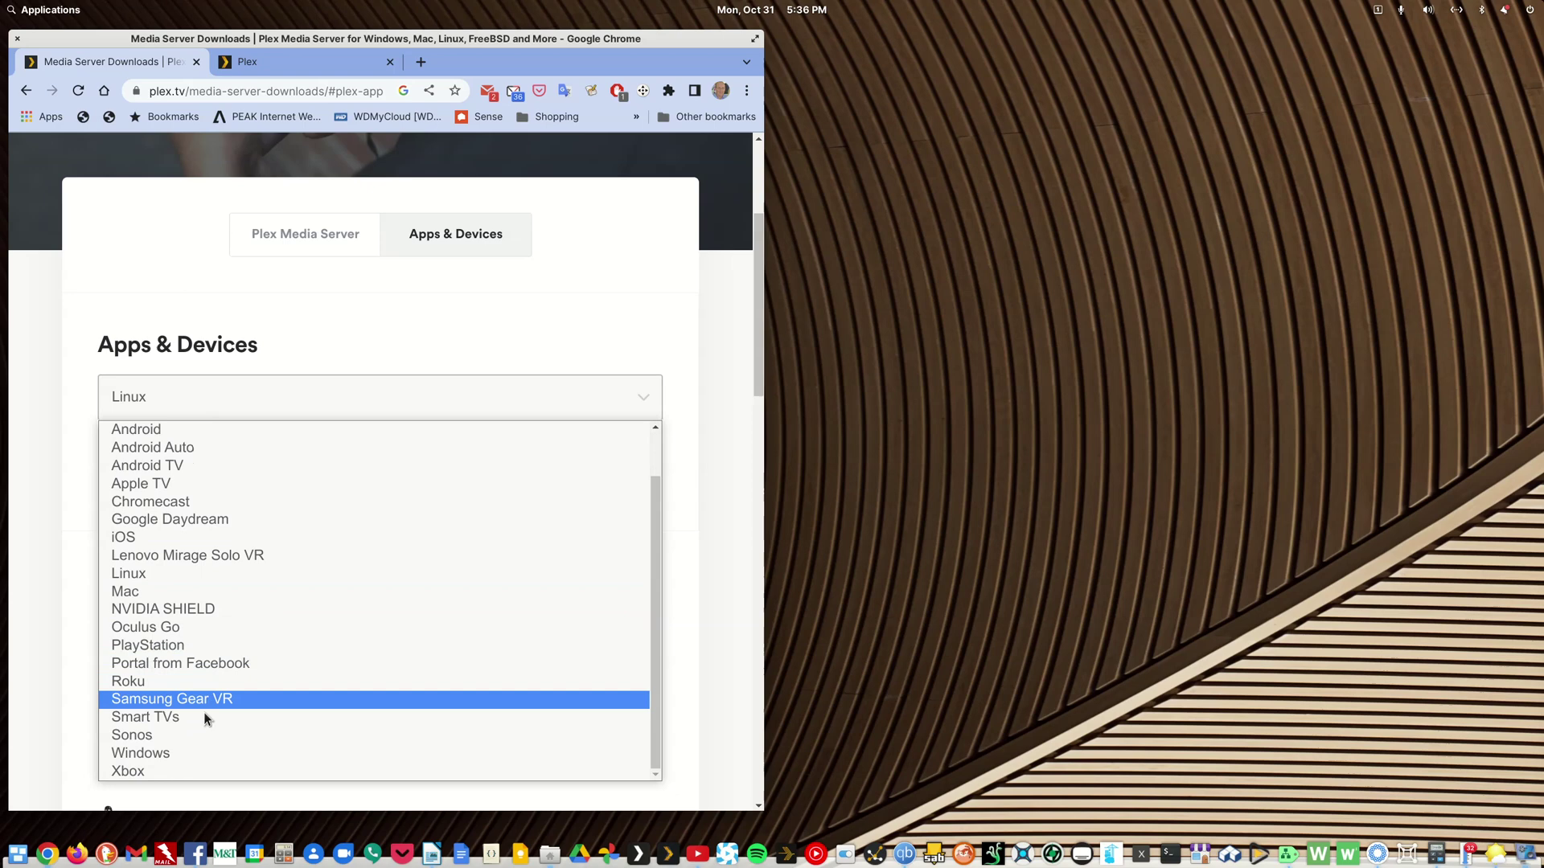
pyautogui.click(199, 753)
pyautogui.scroll(-5, 302, 644)
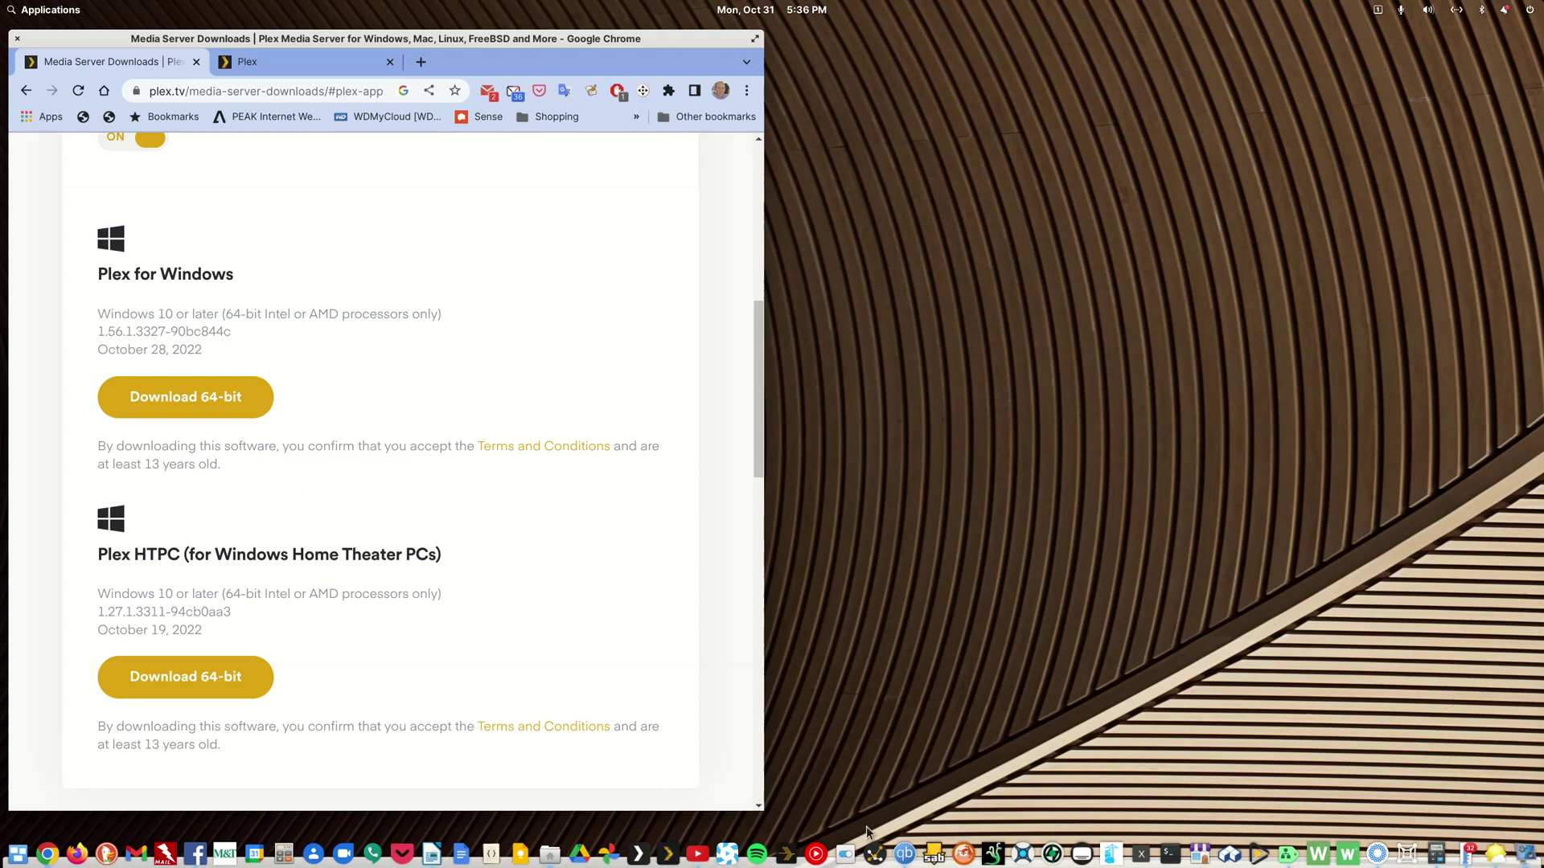
# - Launch Plex HTPC, look at its search screen, and close the app
pyautogui.click(667, 852)
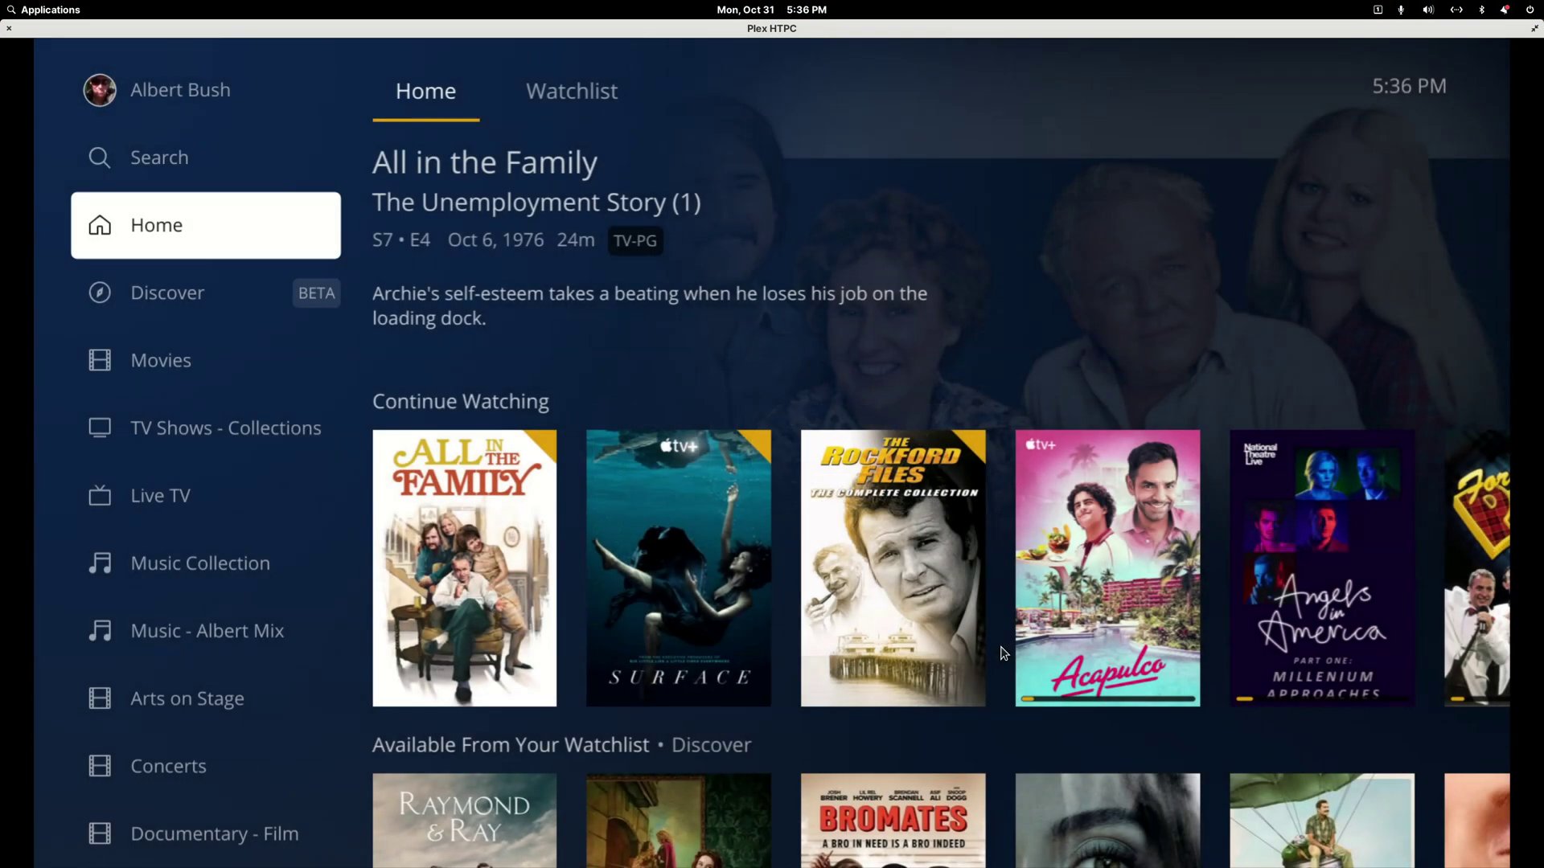
pyautogui.click(208, 166)
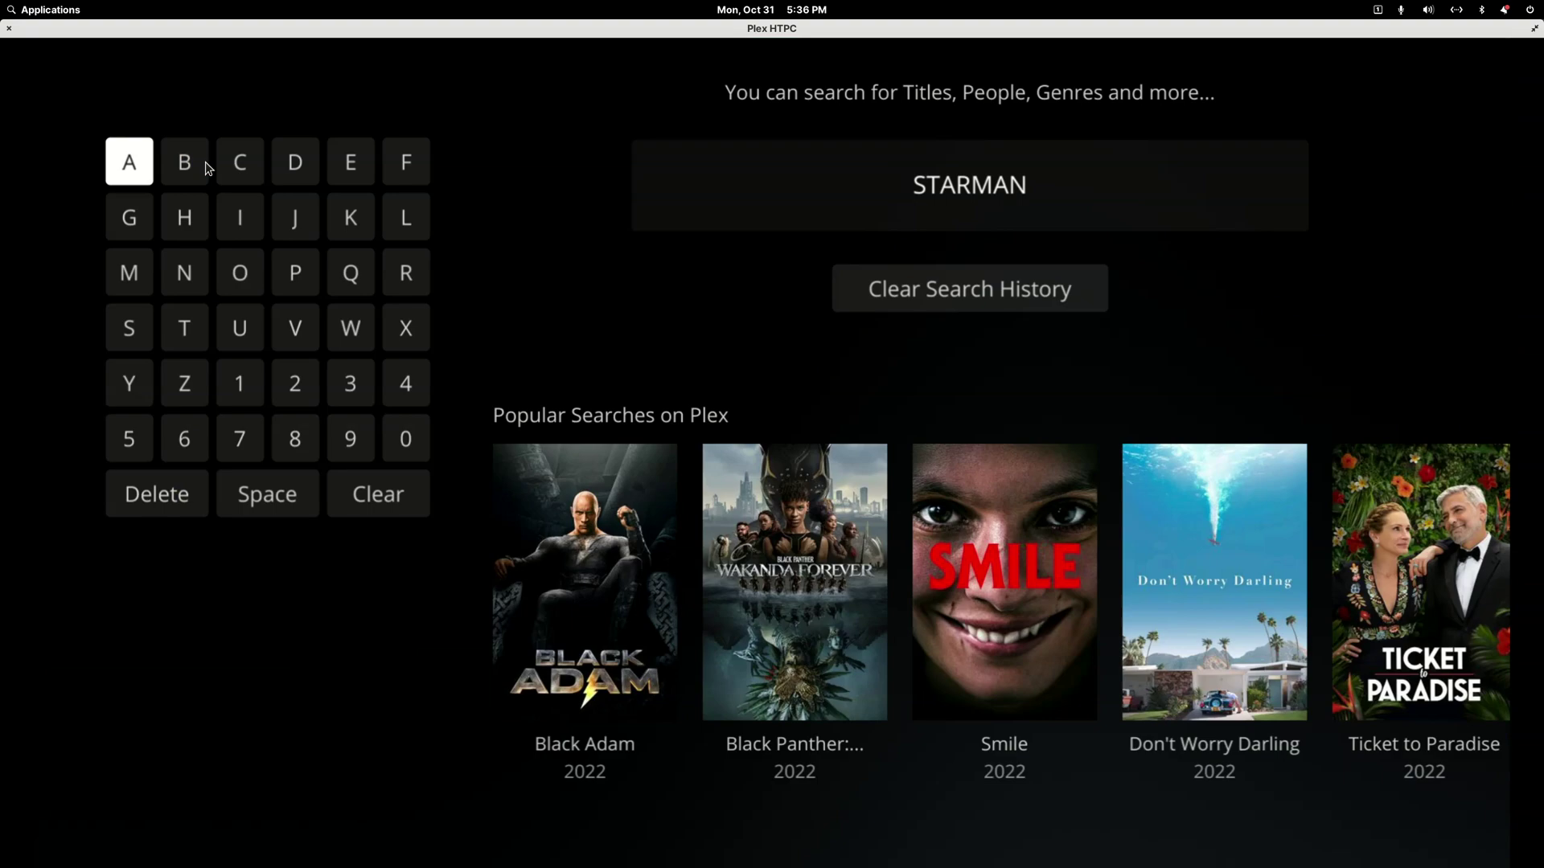
pyautogui.click(9, 28)
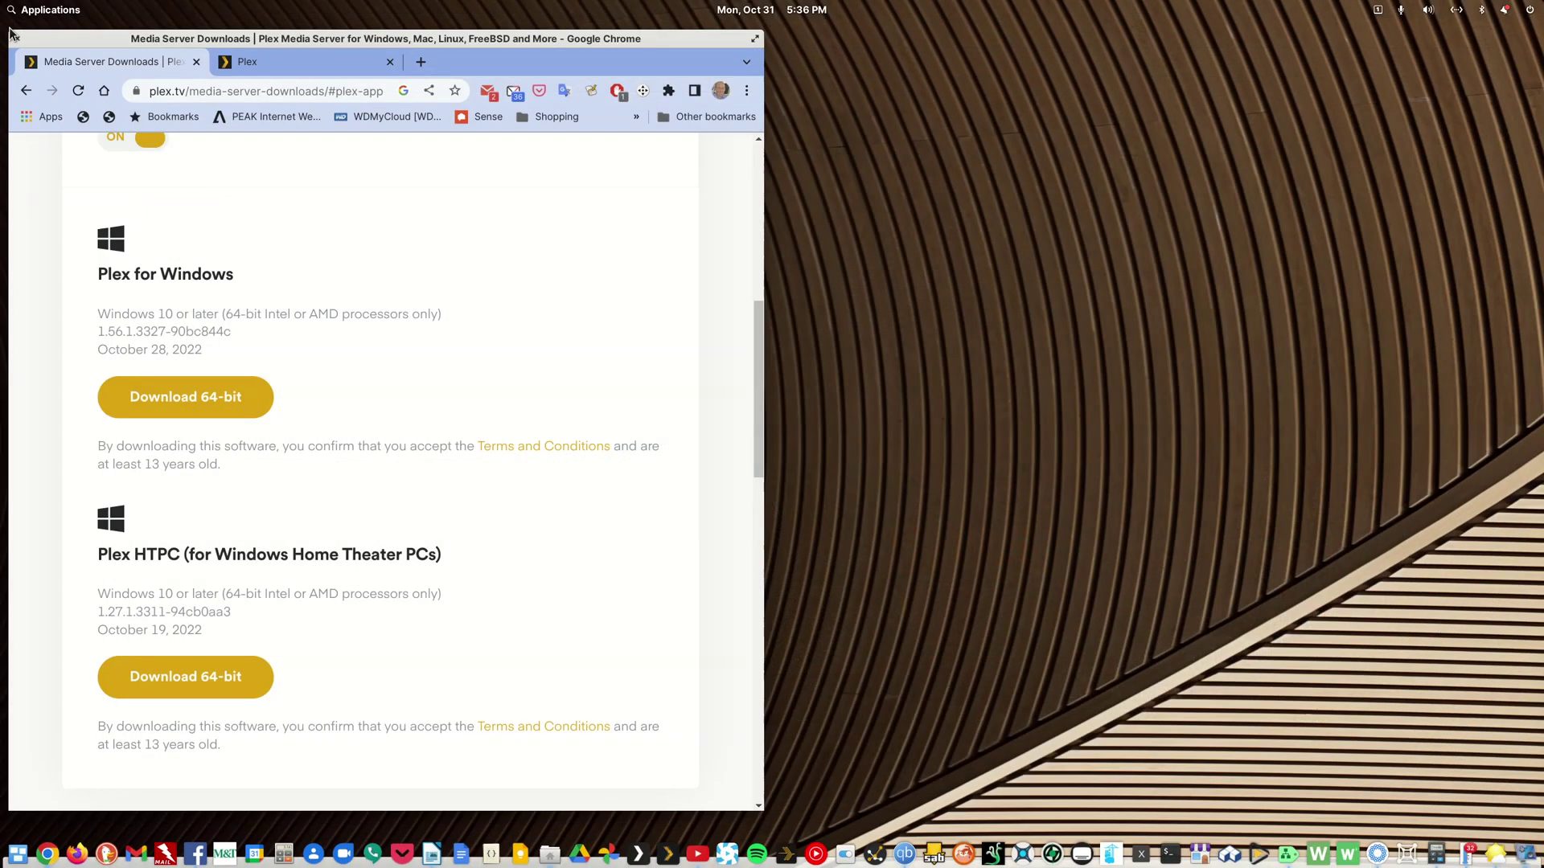
# - Switch to the Plex Desktop web app, close the downloads browser window, and widen the Plex window across most of the desktop
pyautogui.click(641, 854)
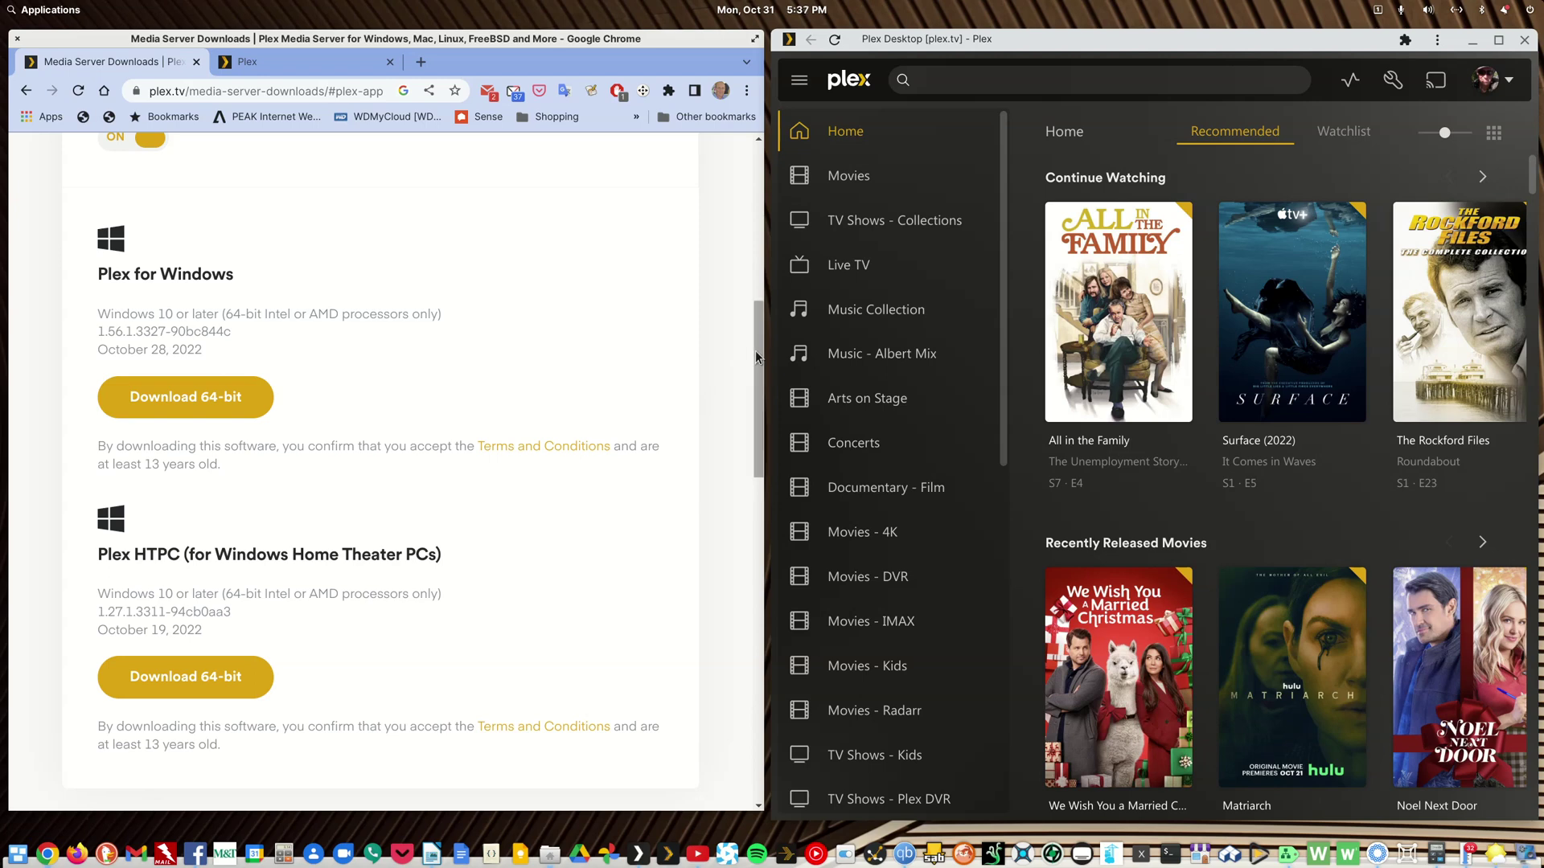
pyautogui.moveTo(755, 351); pyautogui.dragTo(755, 216)
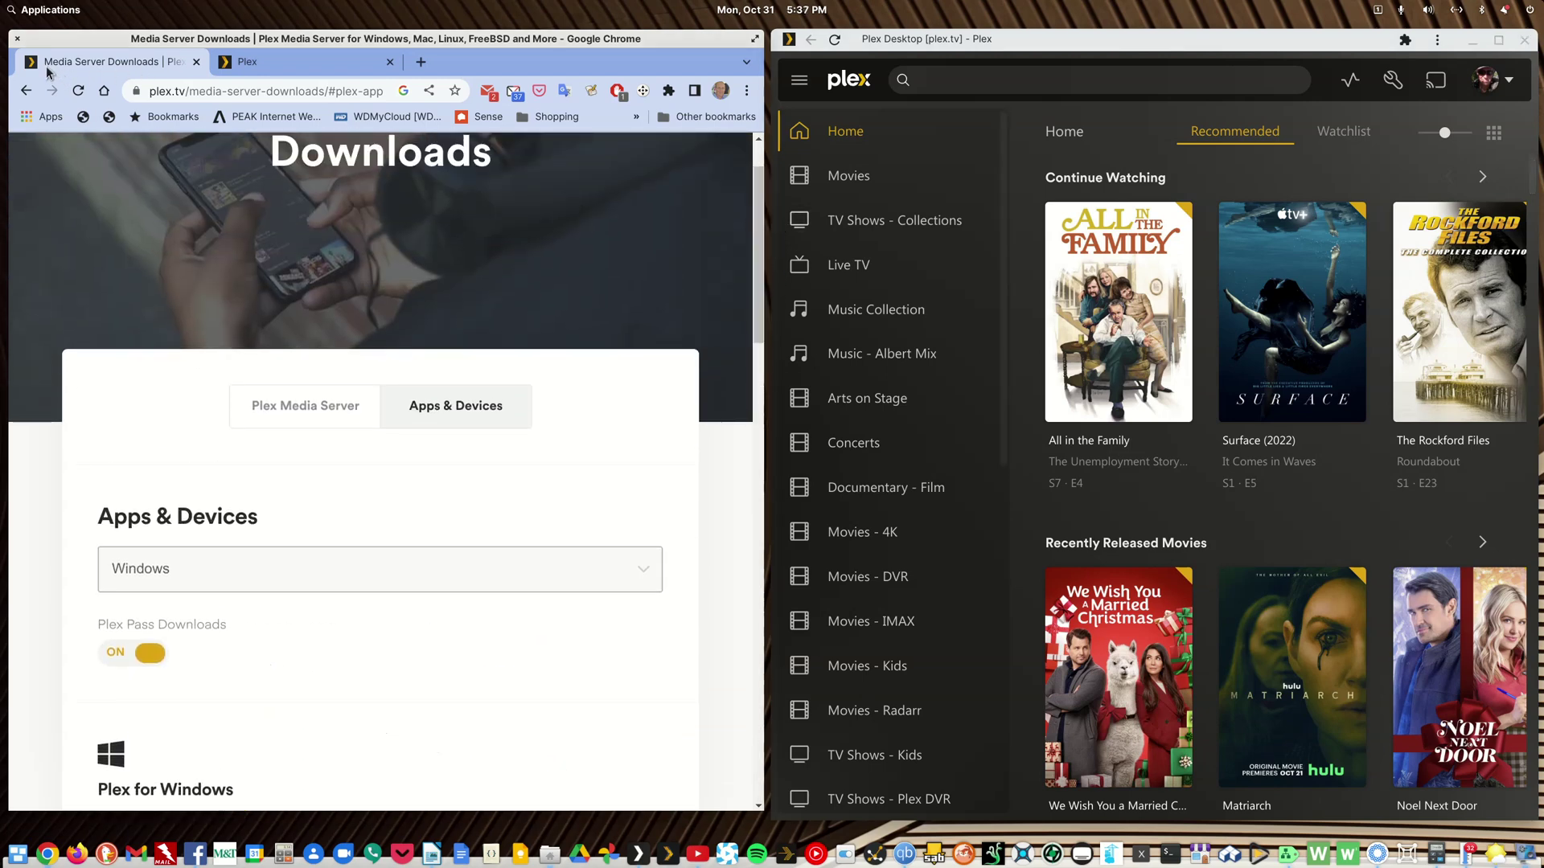
pyautogui.click(17, 38)
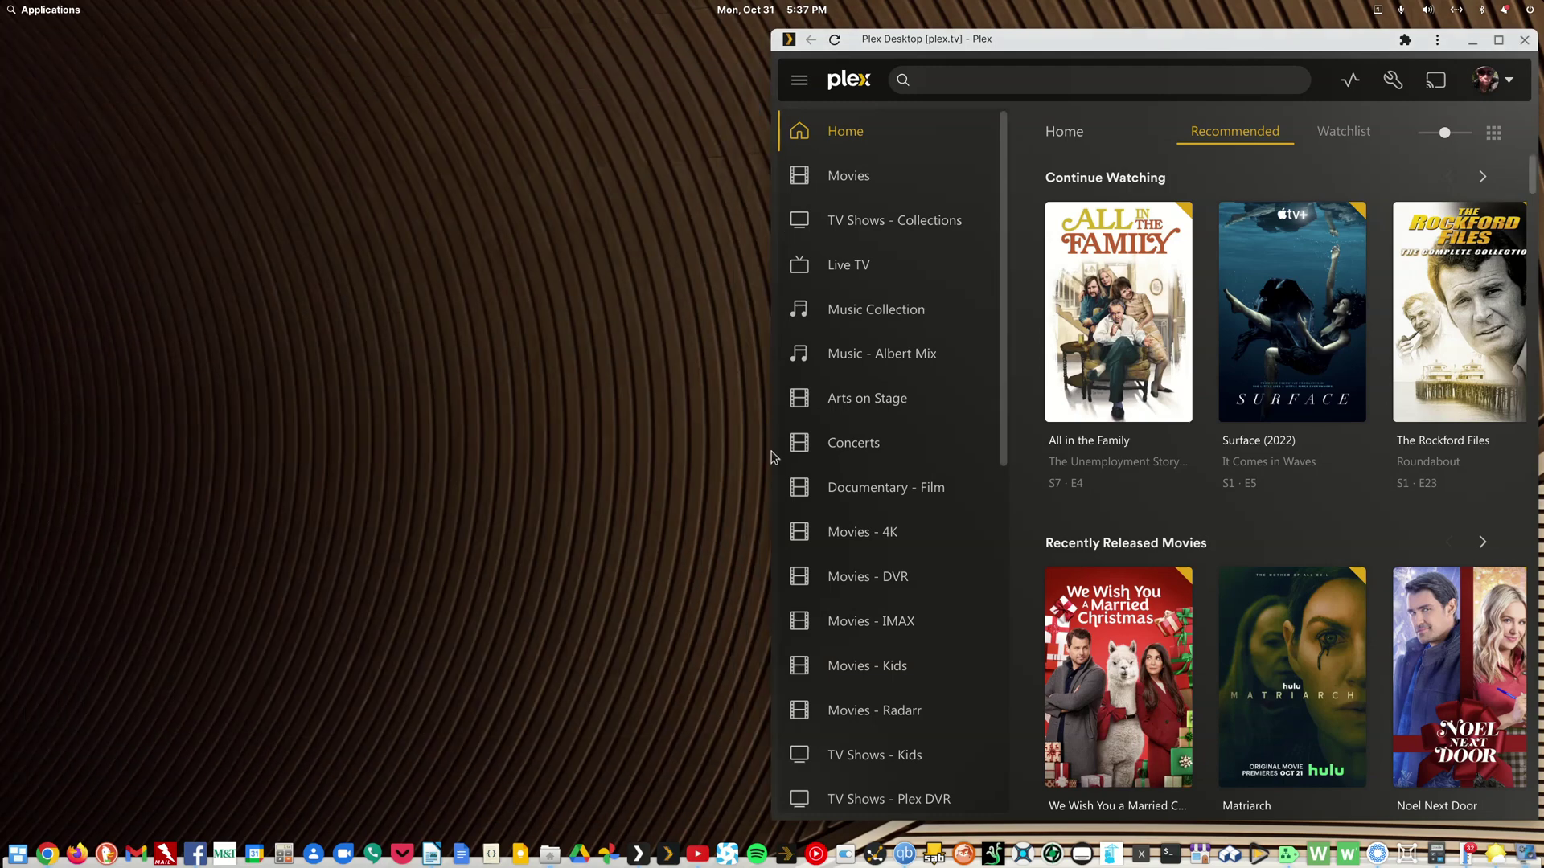
pyautogui.moveTo(770, 455); pyautogui.dragTo(84, 450)
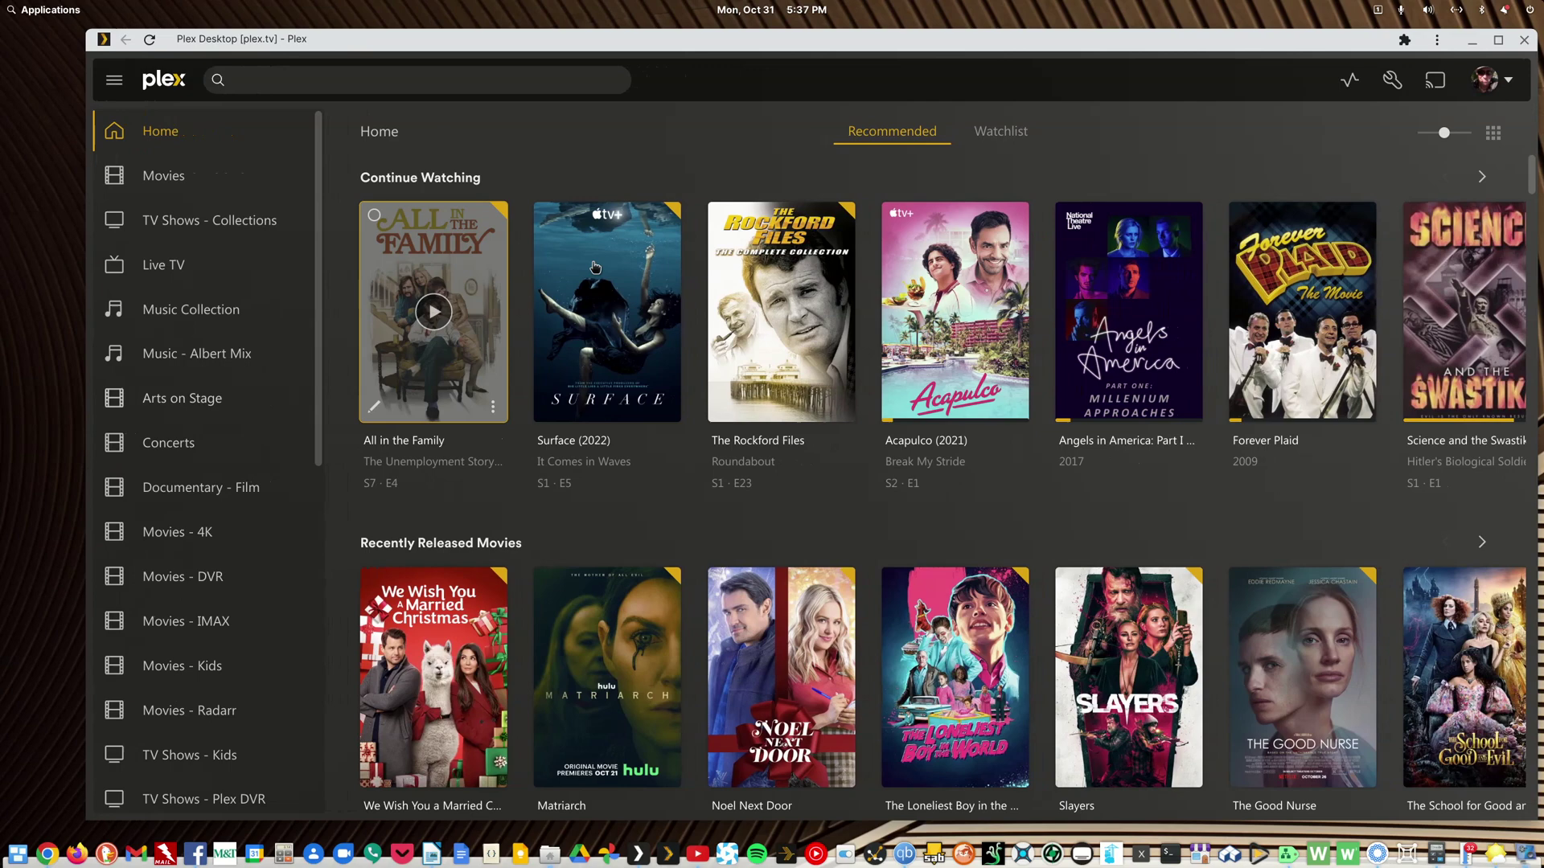
pyautogui.moveTo(930, 40); pyautogui.dragTo(912, 43)
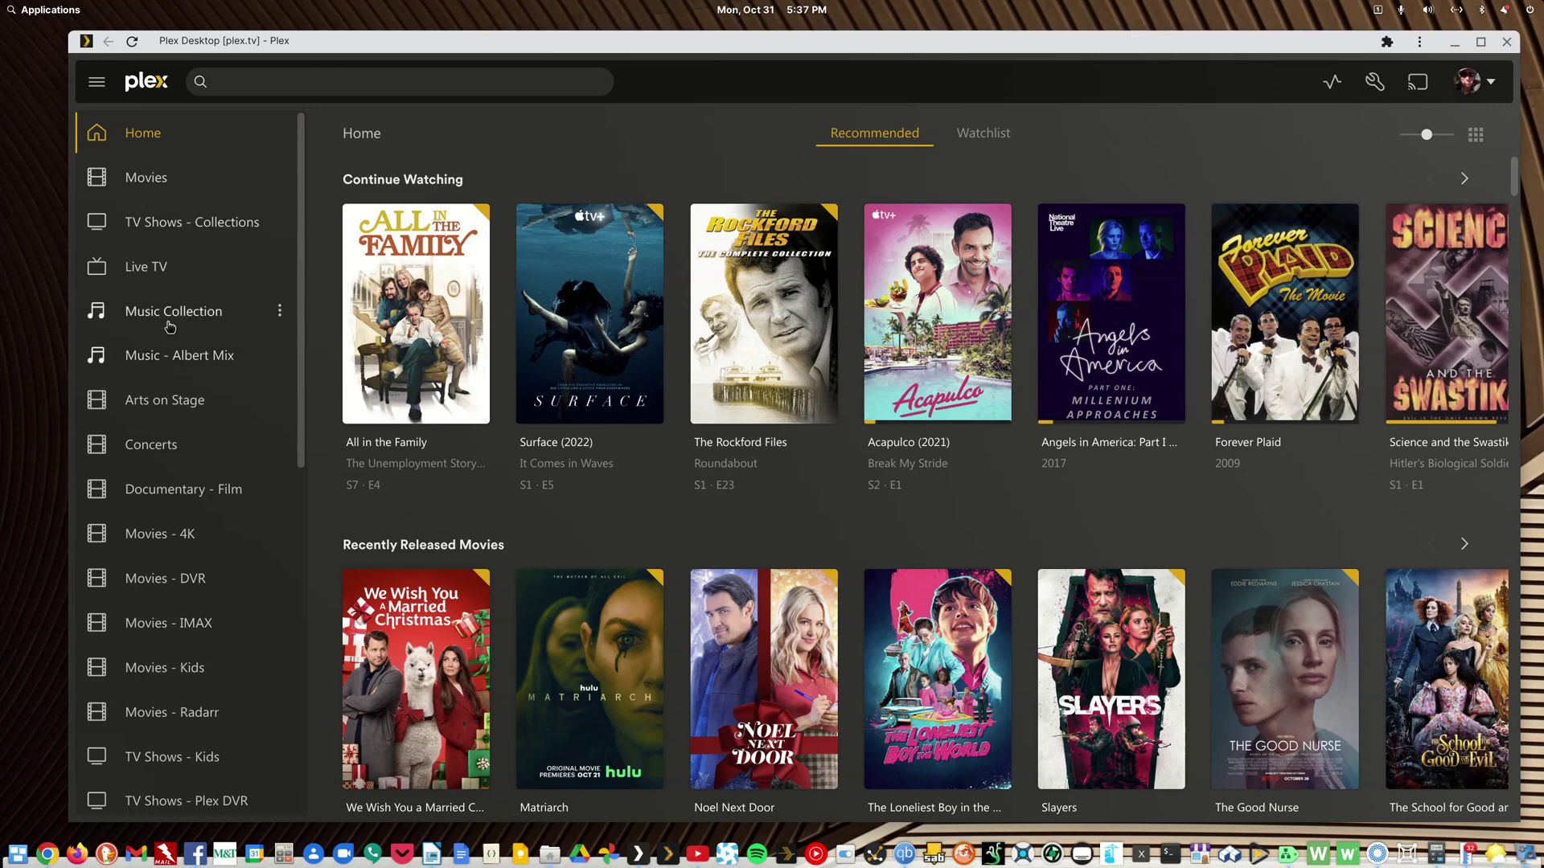
# - Open the Movies library's Collections view and browse its collections
pyautogui.click(175, 178)
pyautogui.click(1037, 138)
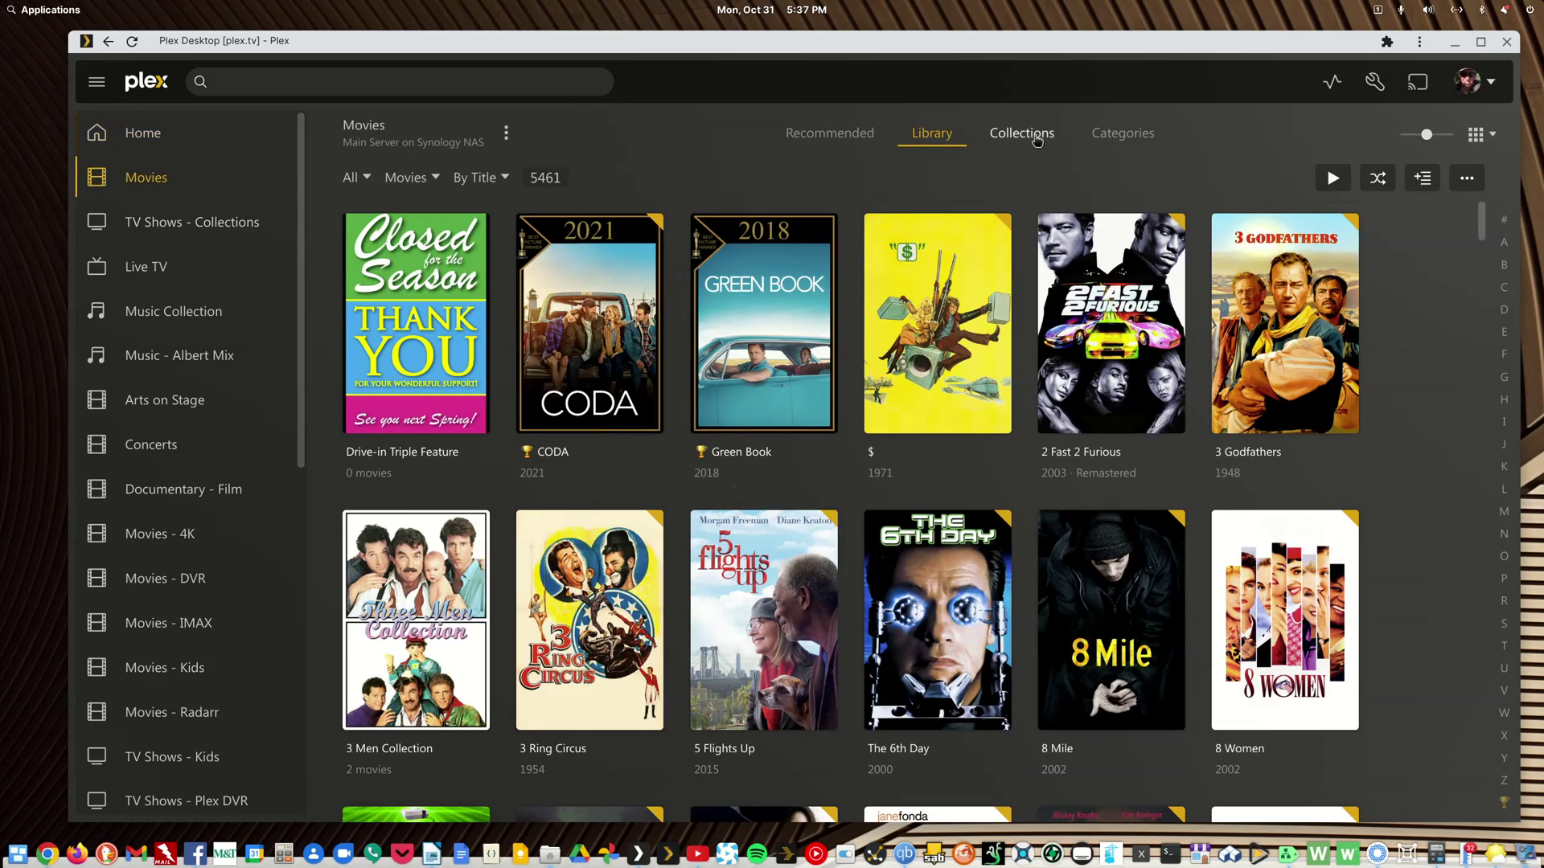
pyautogui.scroll(-6, 1319, 387)
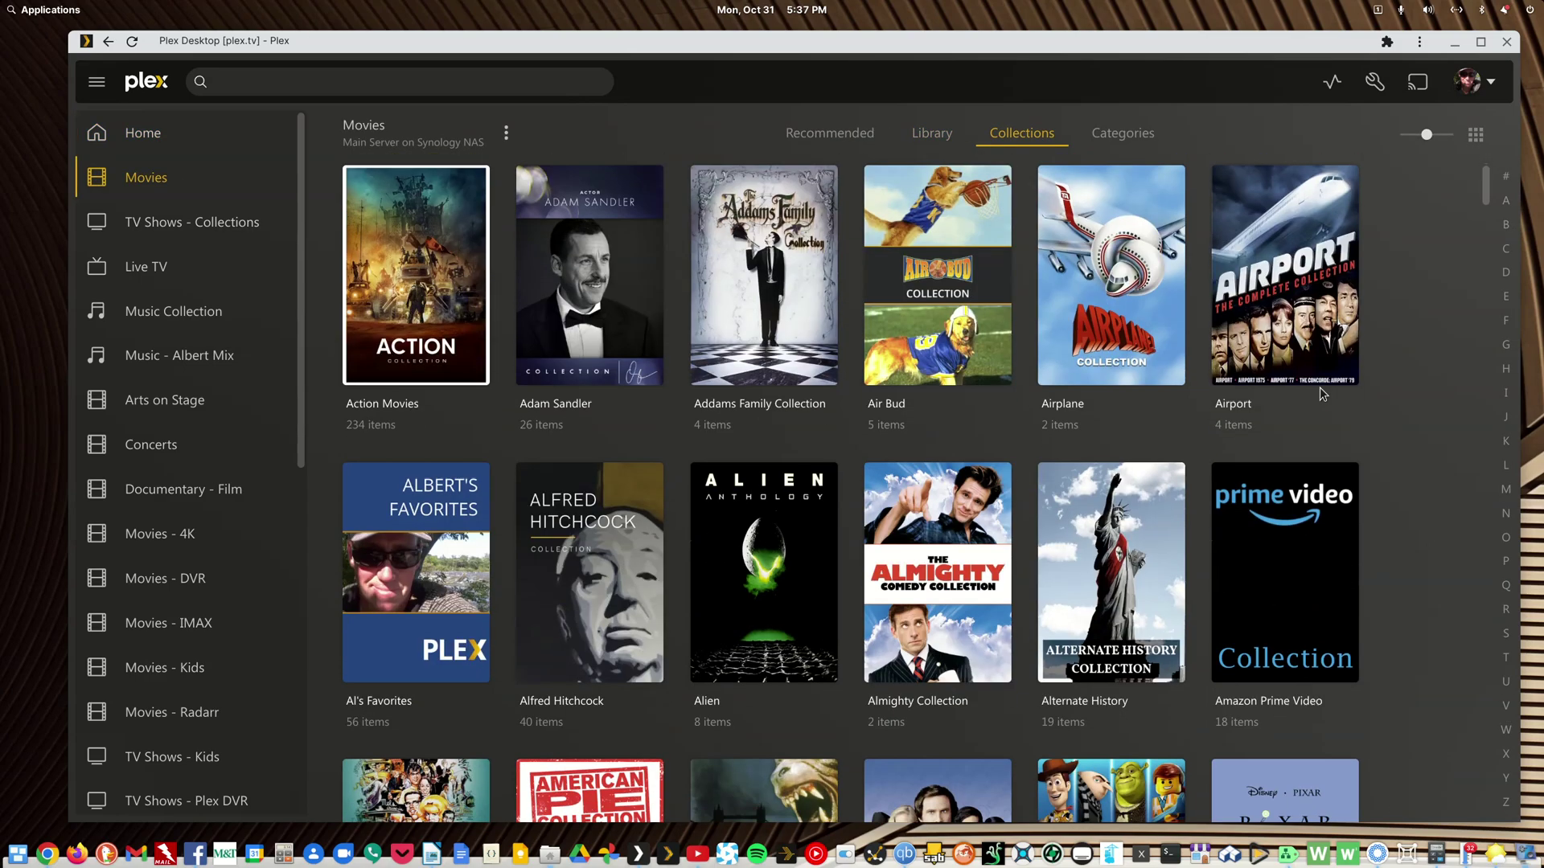
pyautogui.scroll(-3, 1321, 393)
pyautogui.scroll(3, 1320, 393)
pyautogui.scroll(-2, 1321, 393)
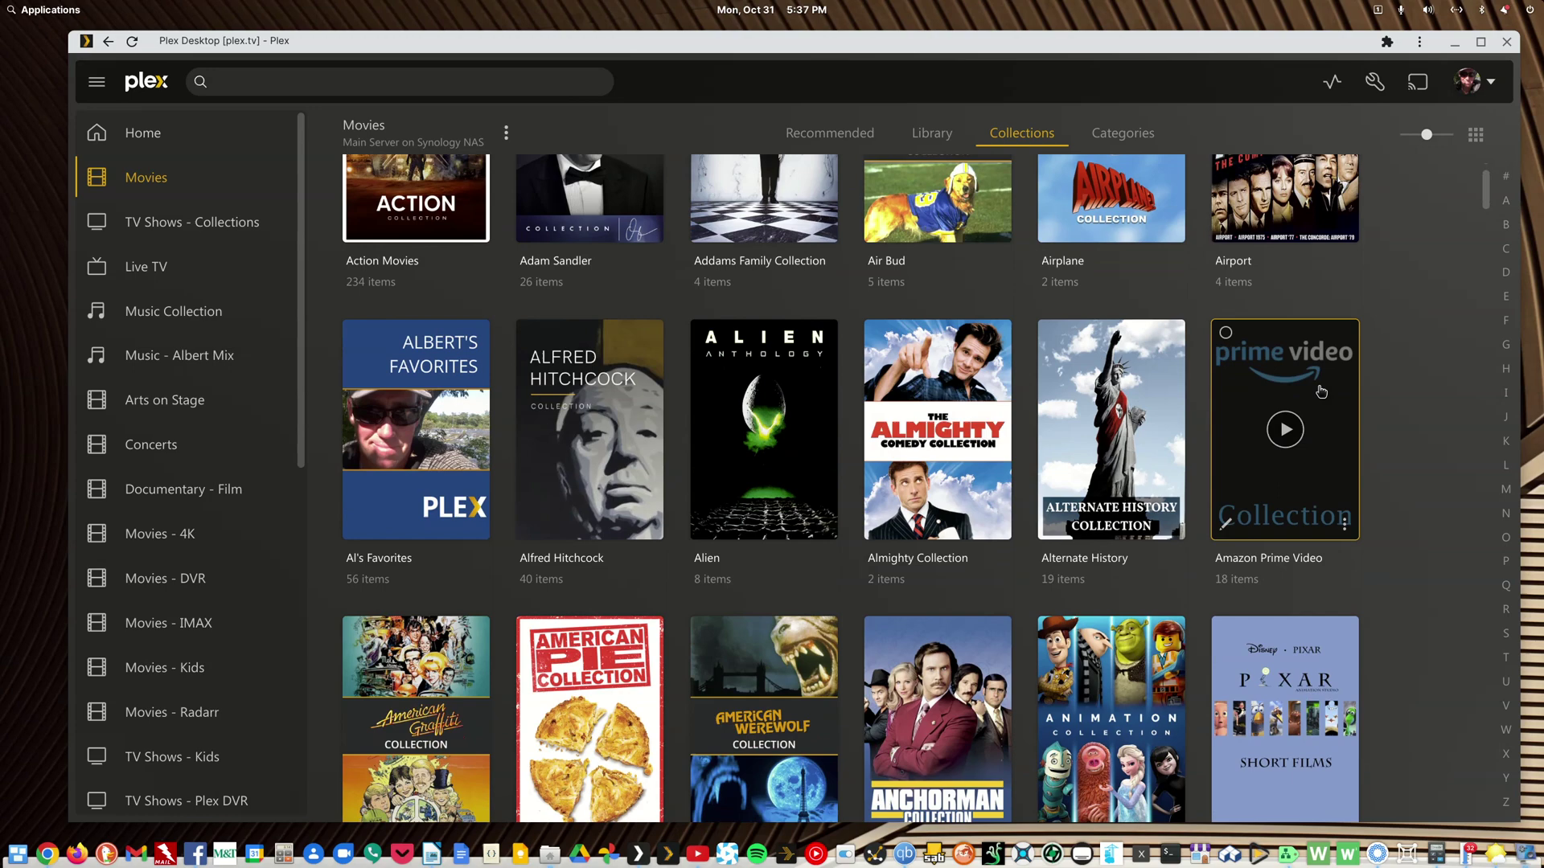
pyautogui.moveTo(1319, 392)
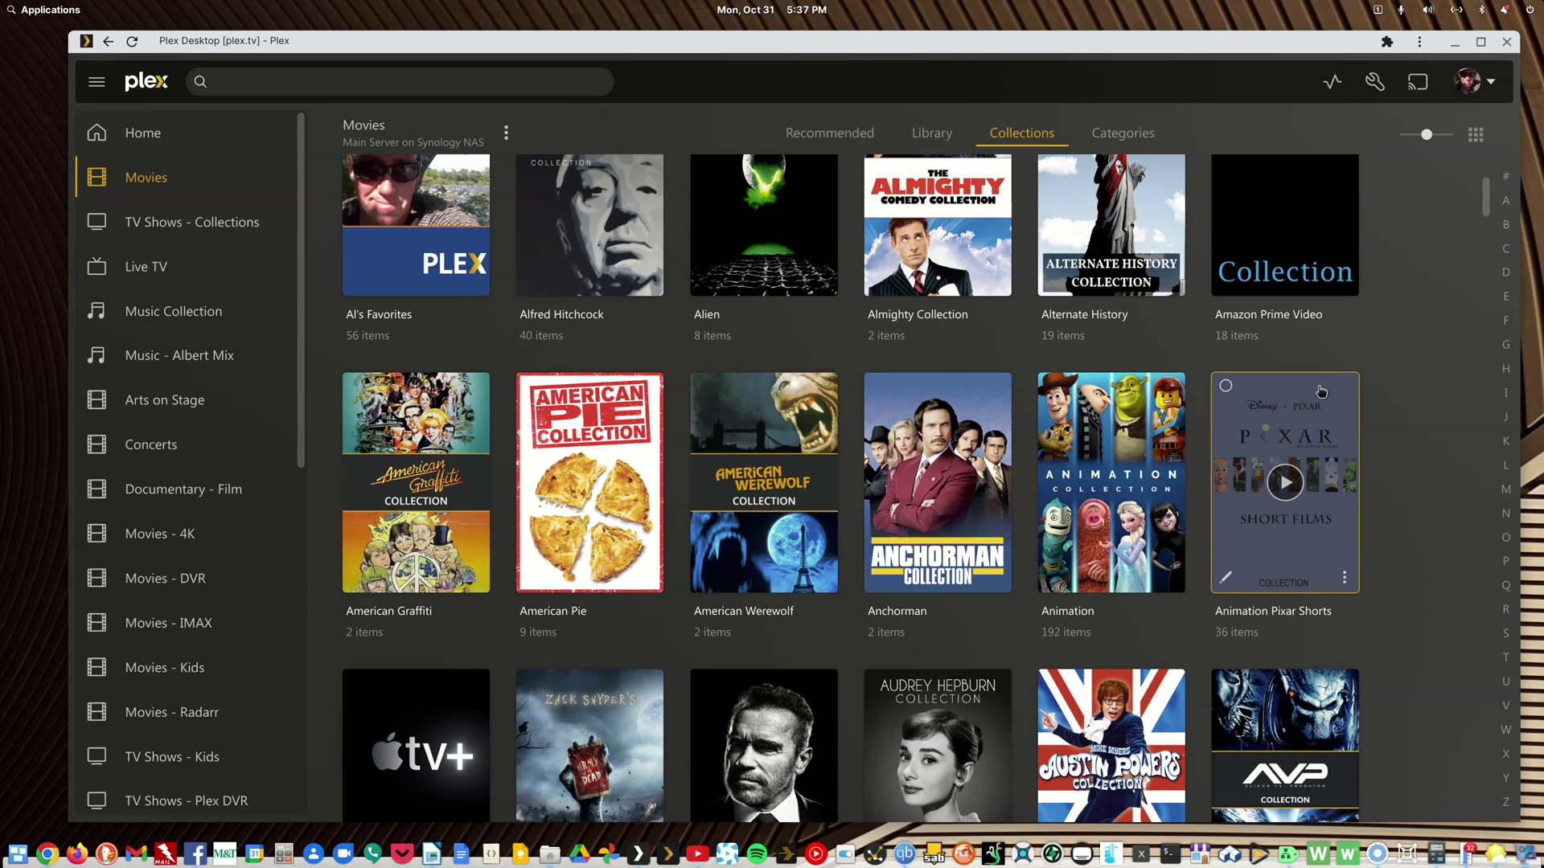
# - Compare the Movies library's full title listing with its collections by switching to Library and back to Collections
pyautogui.click(942, 148)
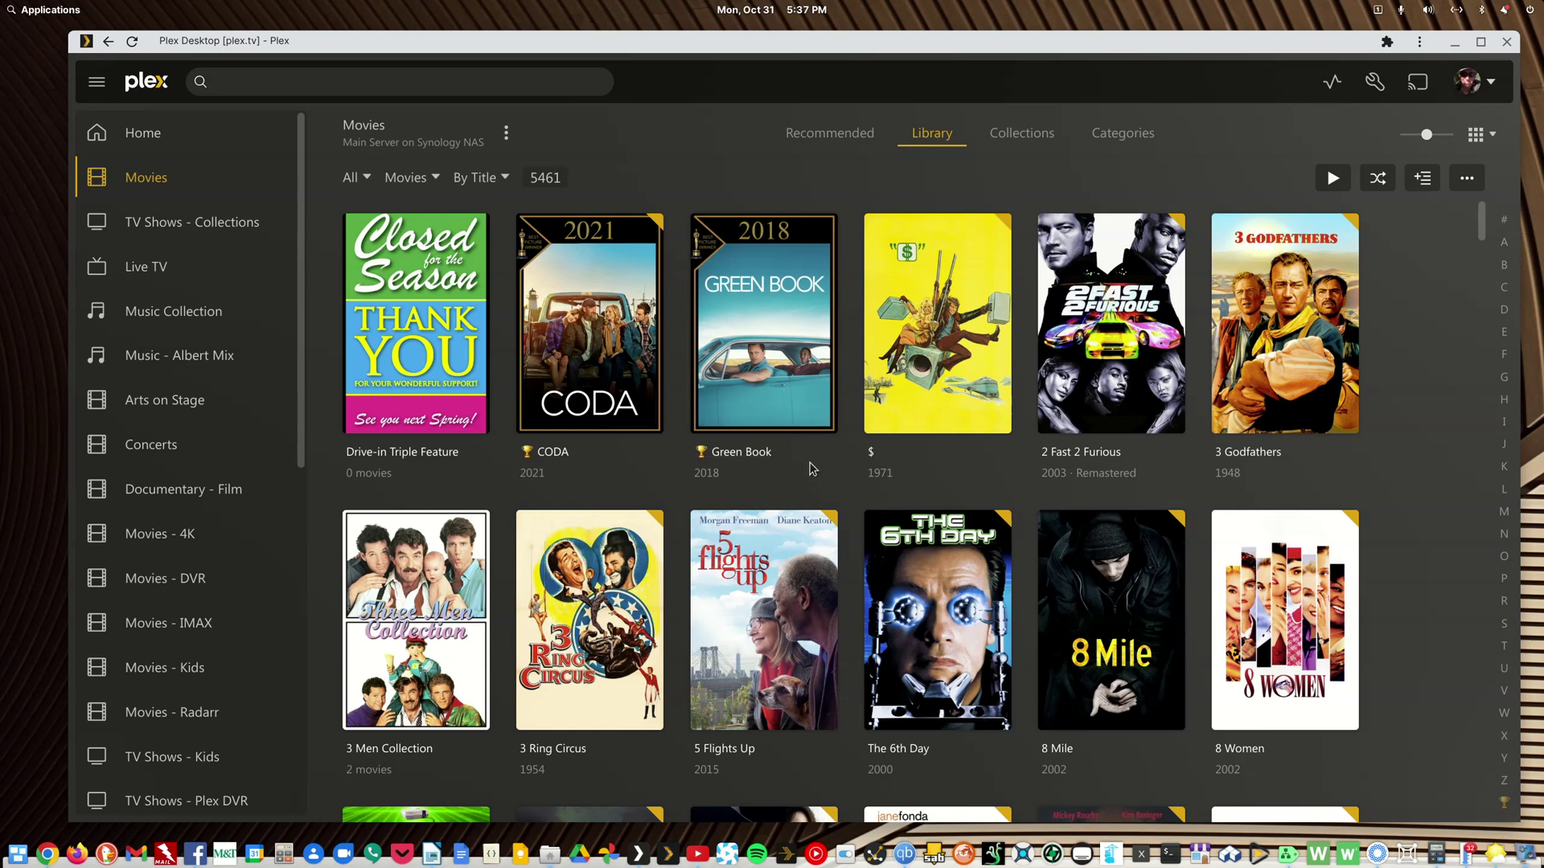
pyautogui.moveTo(746, 235)
pyautogui.click(1020, 142)
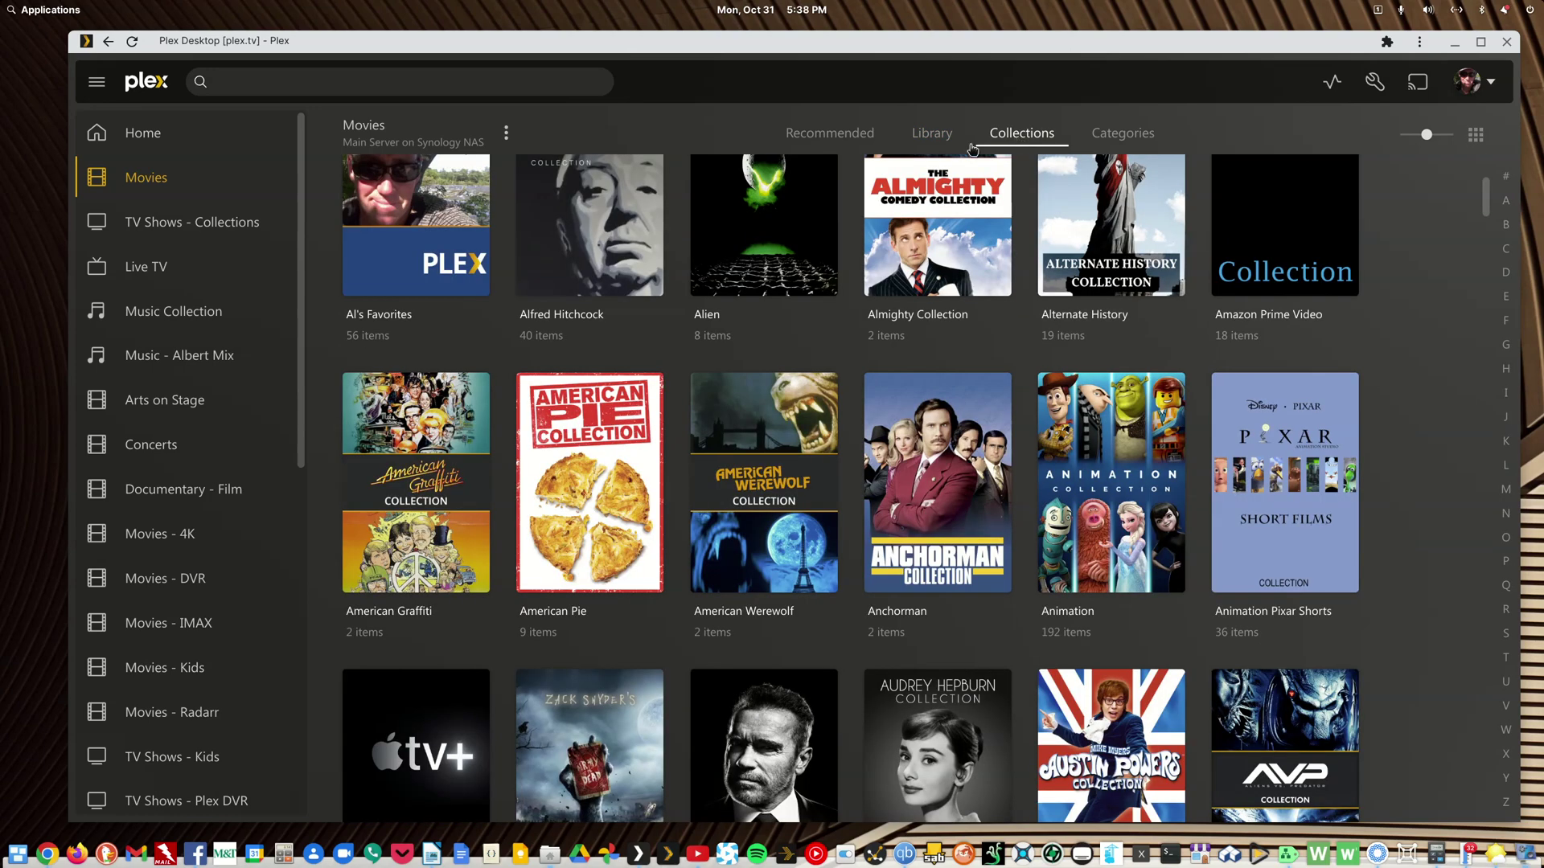
# - Open the Movies library's Advanced edit settings and review them through the minimum automatic collection size and the Collections display setting
pyautogui.click(506, 134)
pyautogui.moveTo(529, 265)
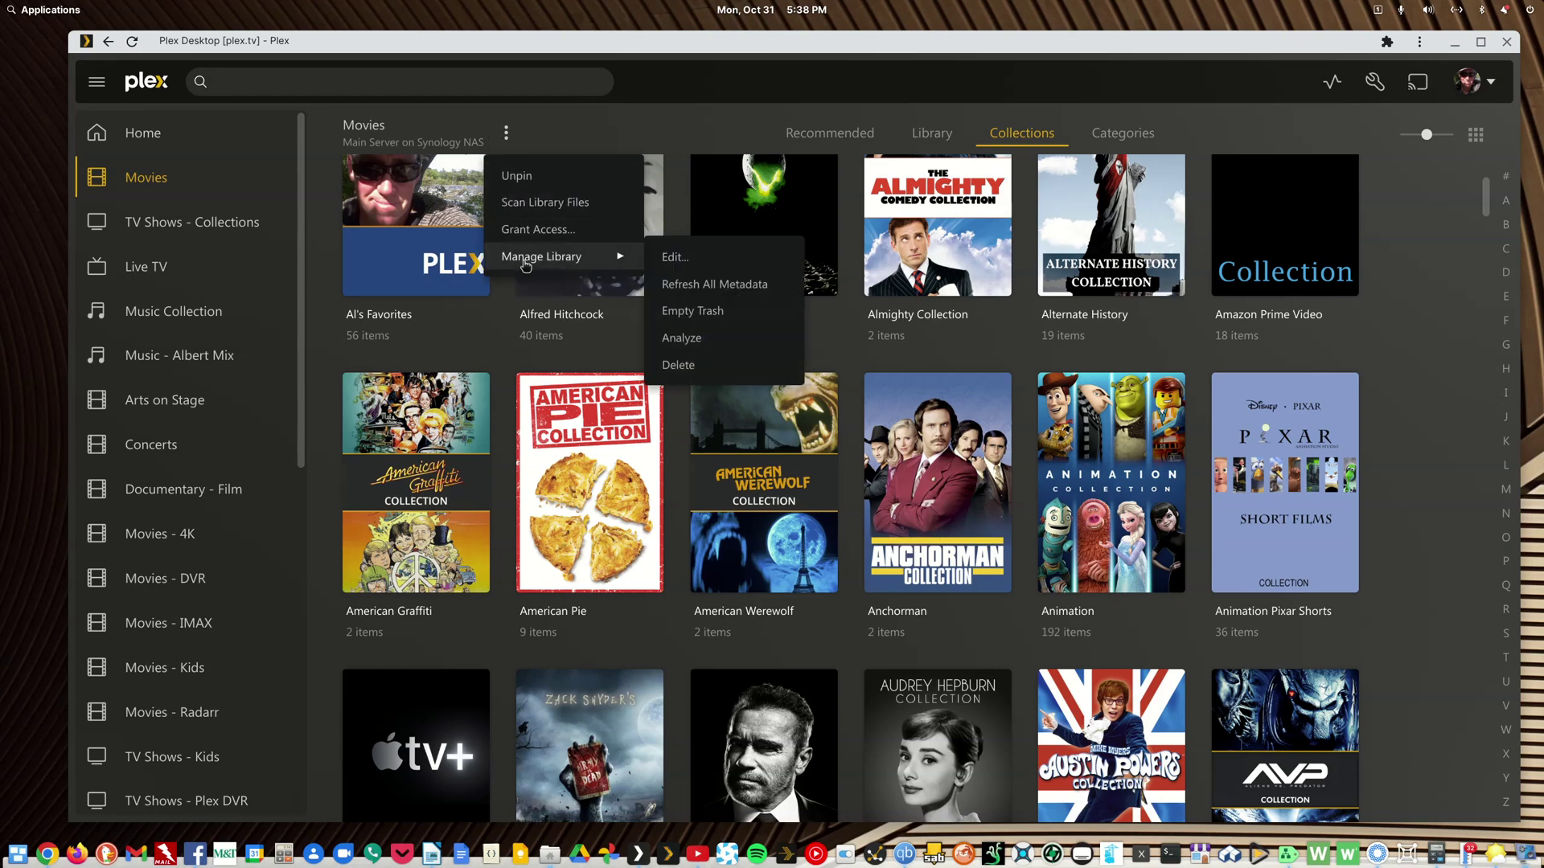
pyautogui.click(674, 258)
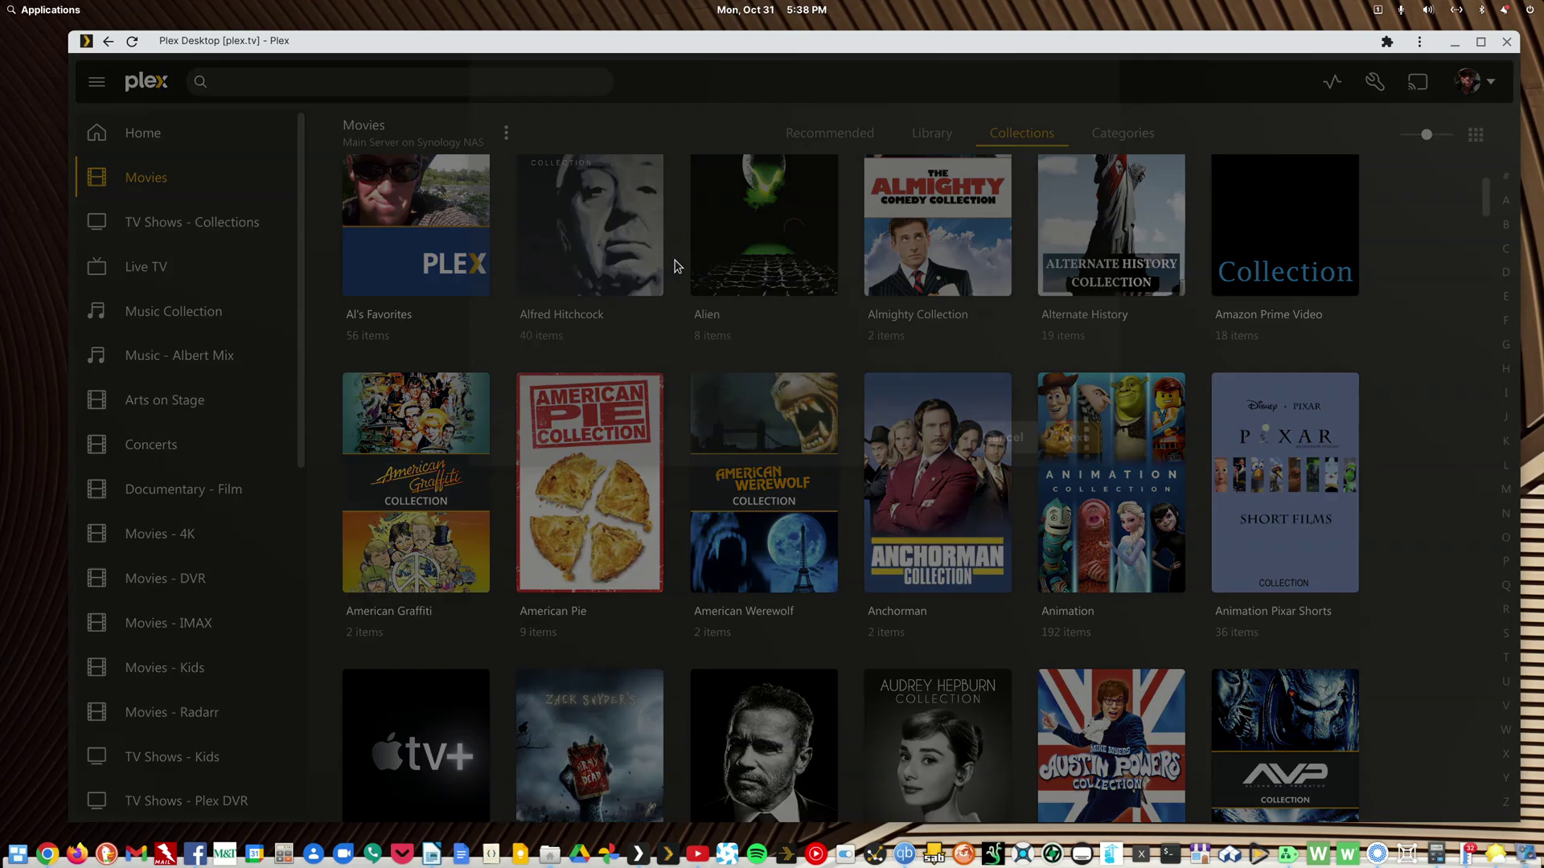
pyautogui.click(515, 271)
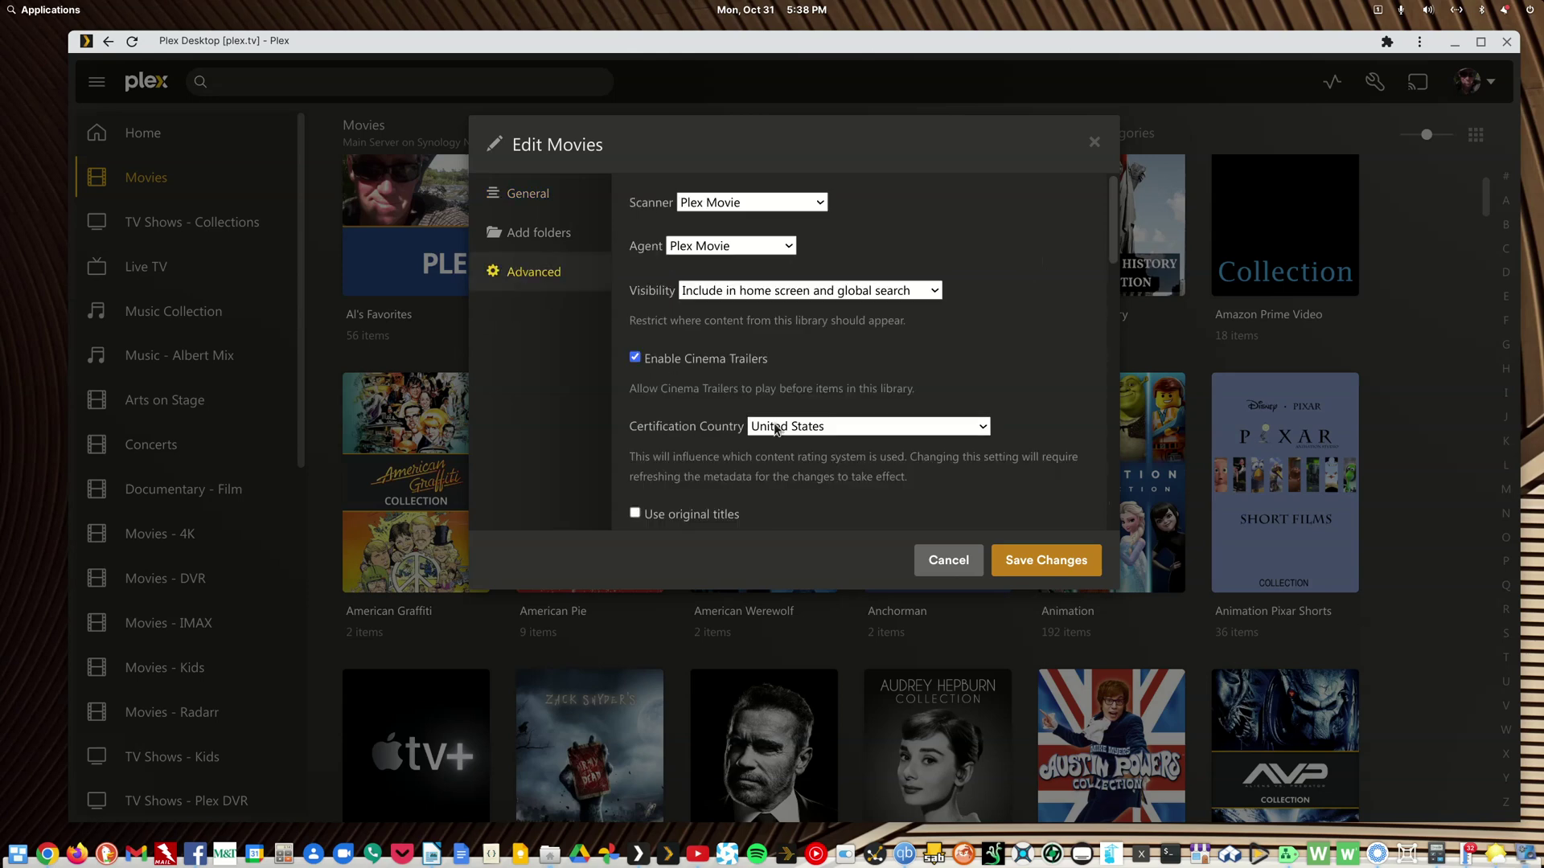
pyautogui.scroll(-5, 723, 426)
pyautogui.scroll(-5, 776, 428)
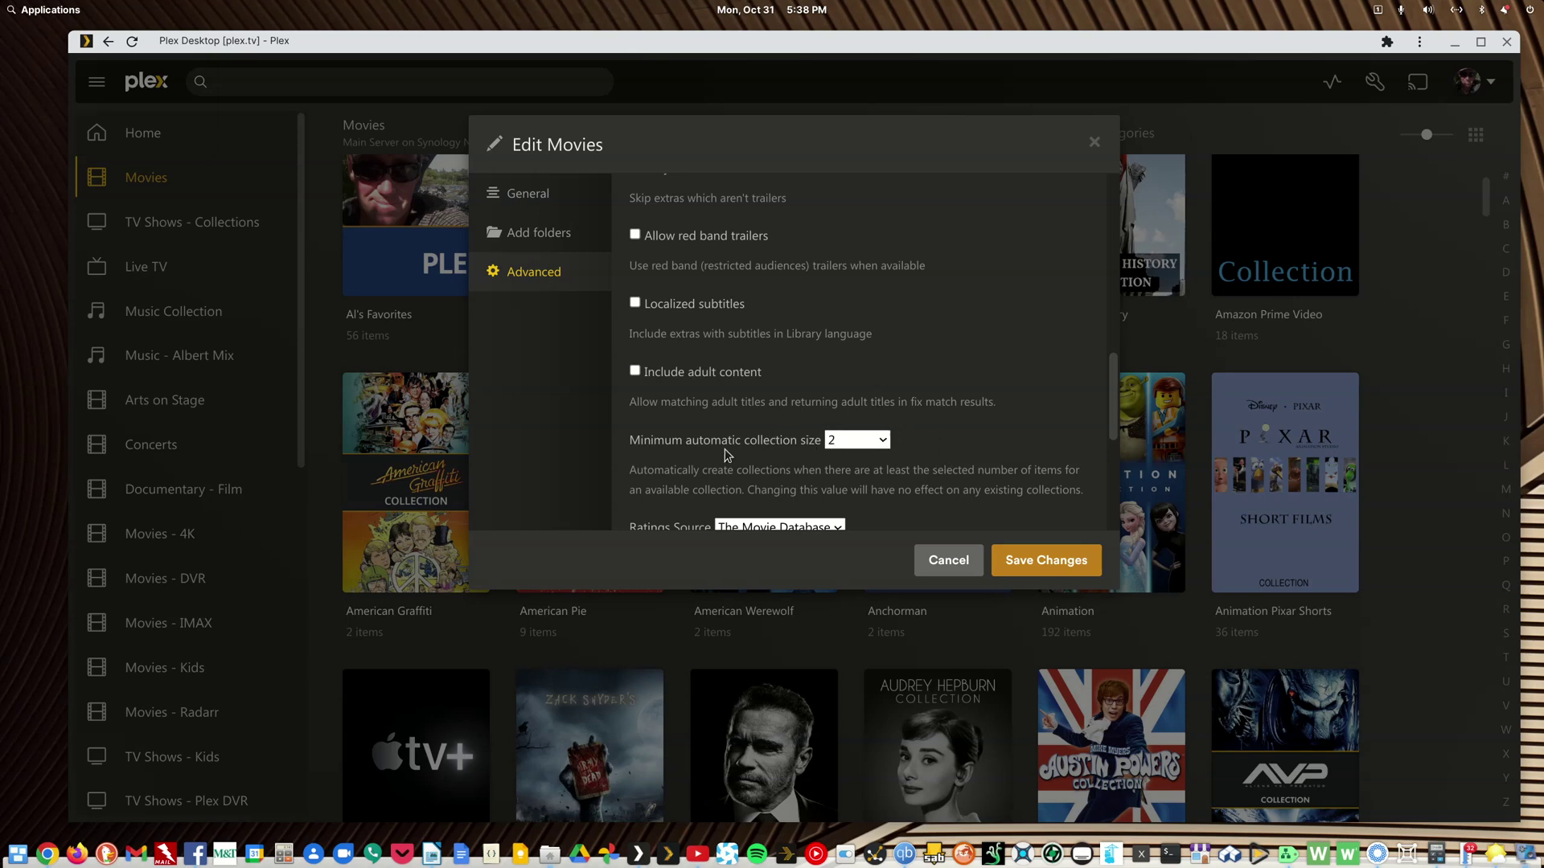
pyautogui.scroll(-5, 700, 394)
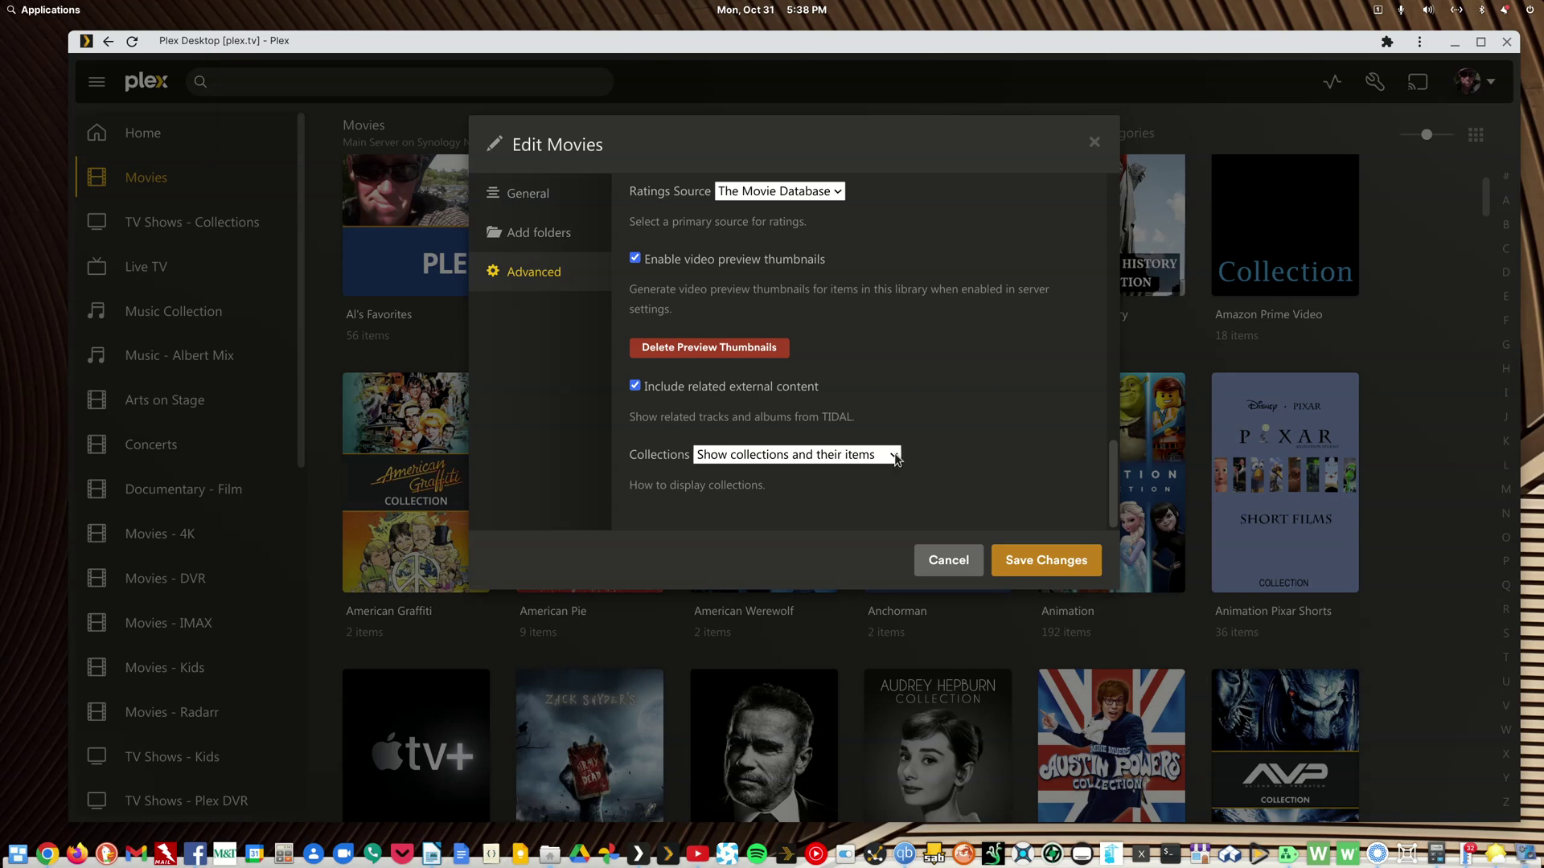
# - Examine the choices for how collections are displayed and close the Movies library settings without saving
pyautogui.click(895, 456)
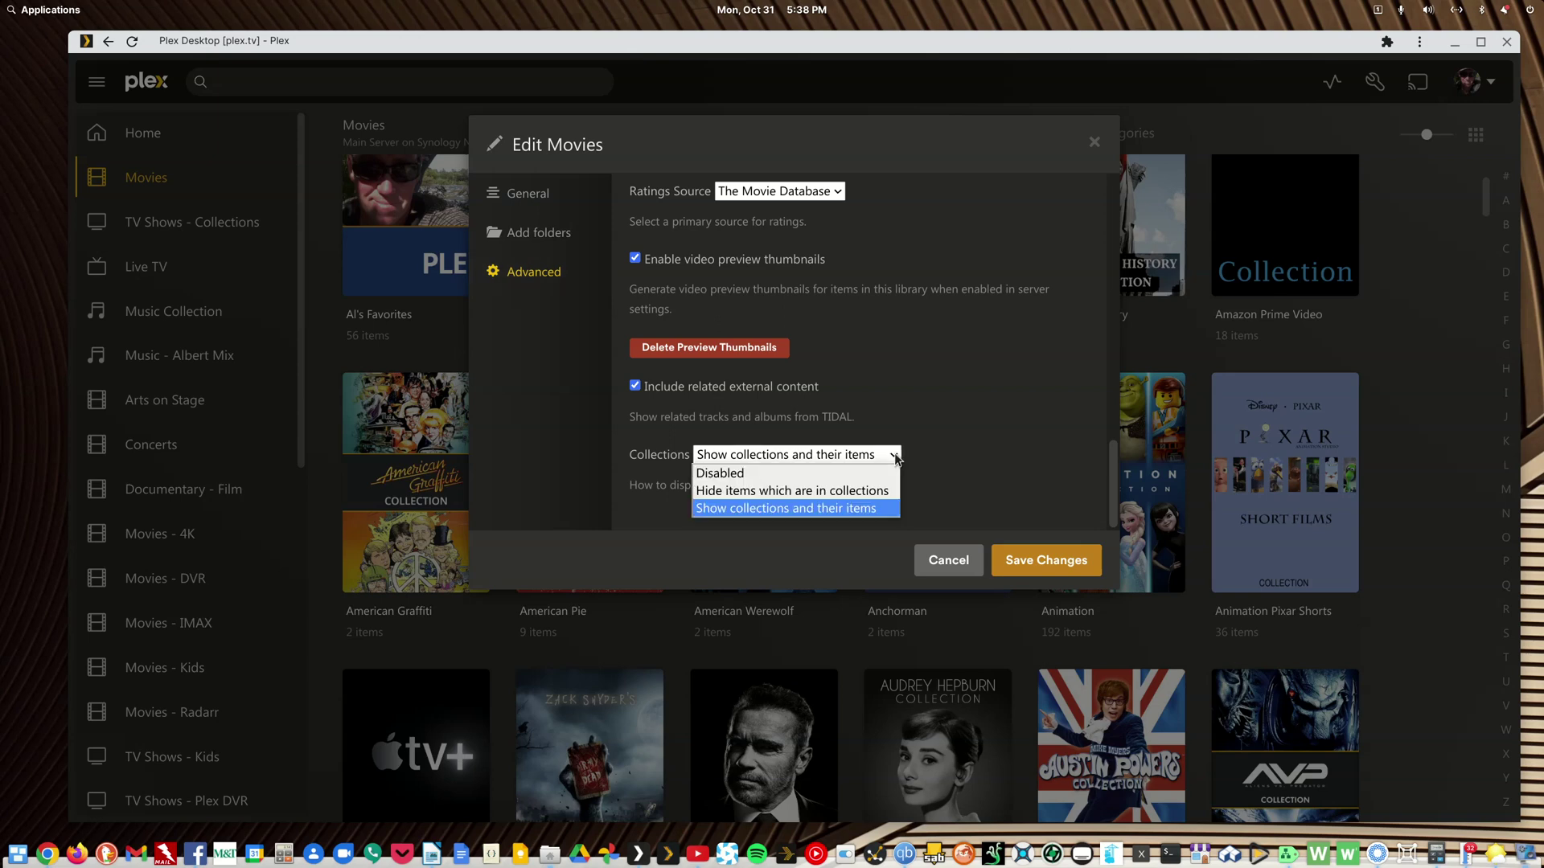
pyautogui.click(939, 462)
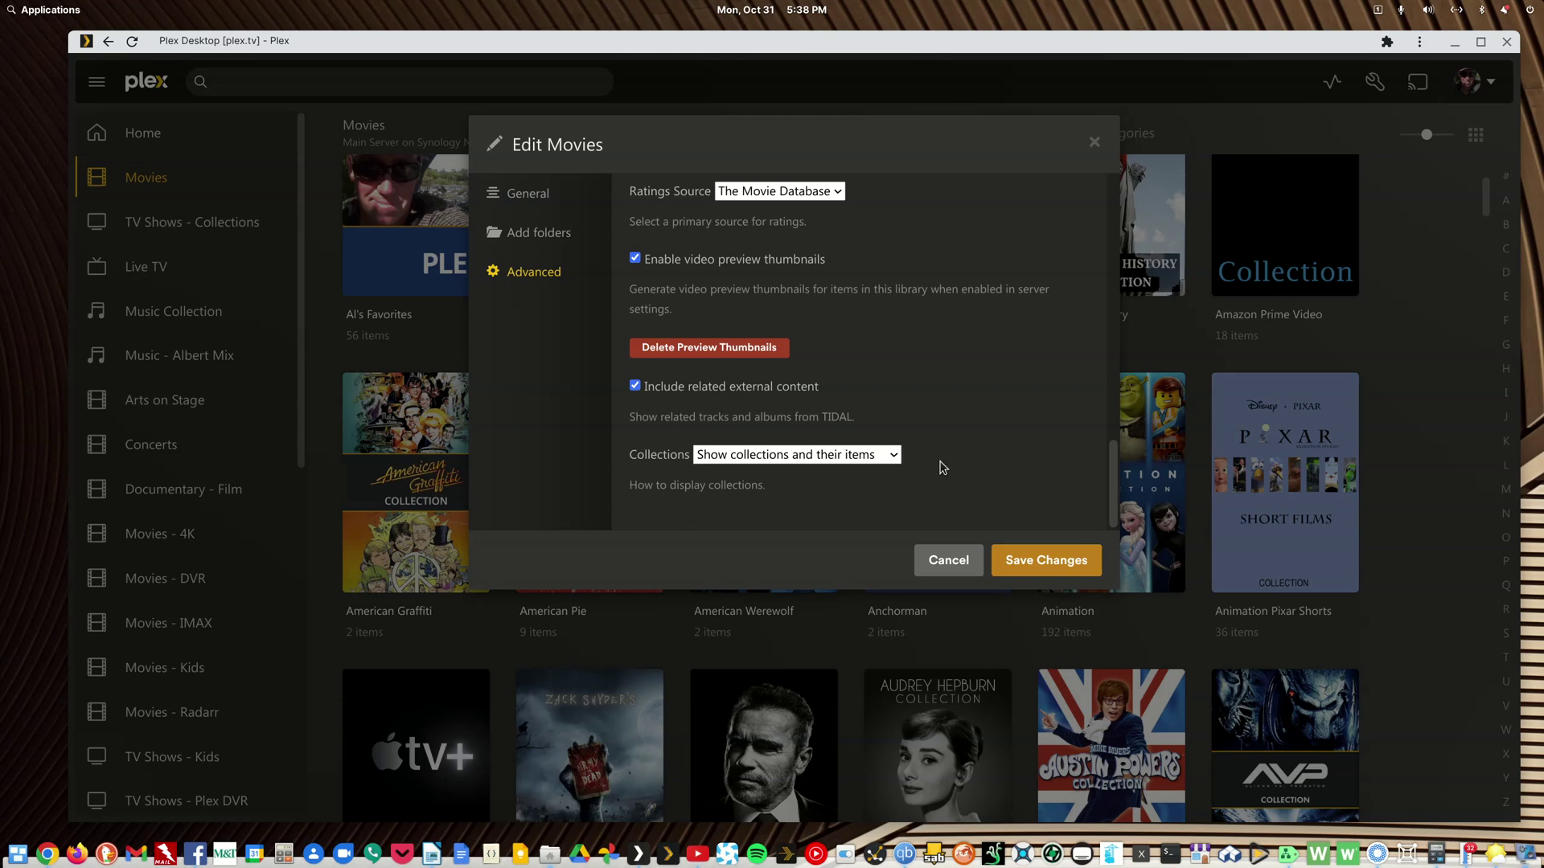
pyautogui.click(896, 456)
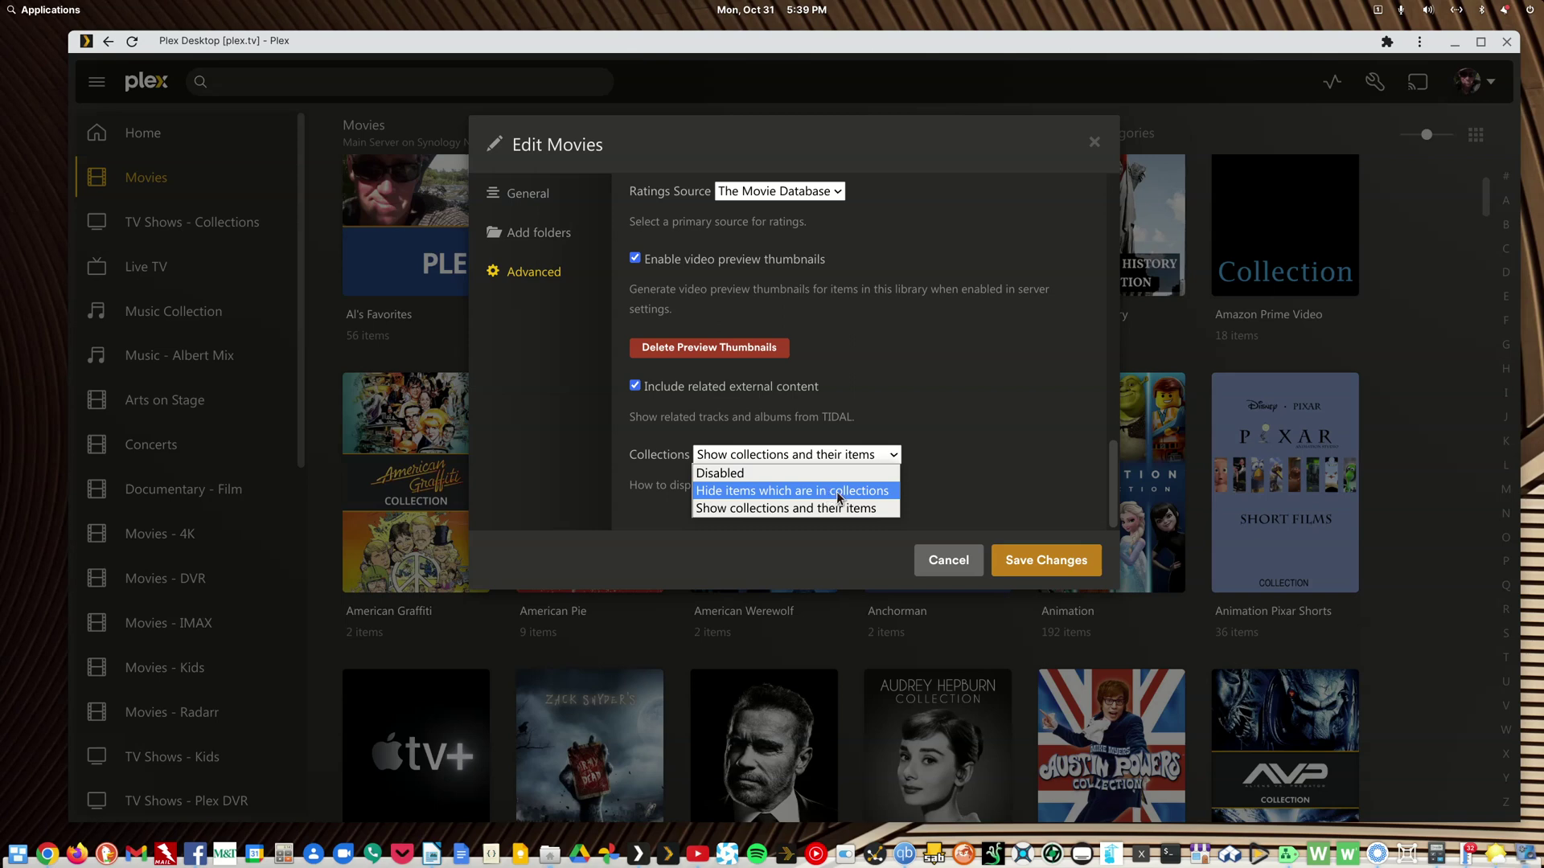
pyautogui.click(936, 567)
pyautogui.click(935, 567)
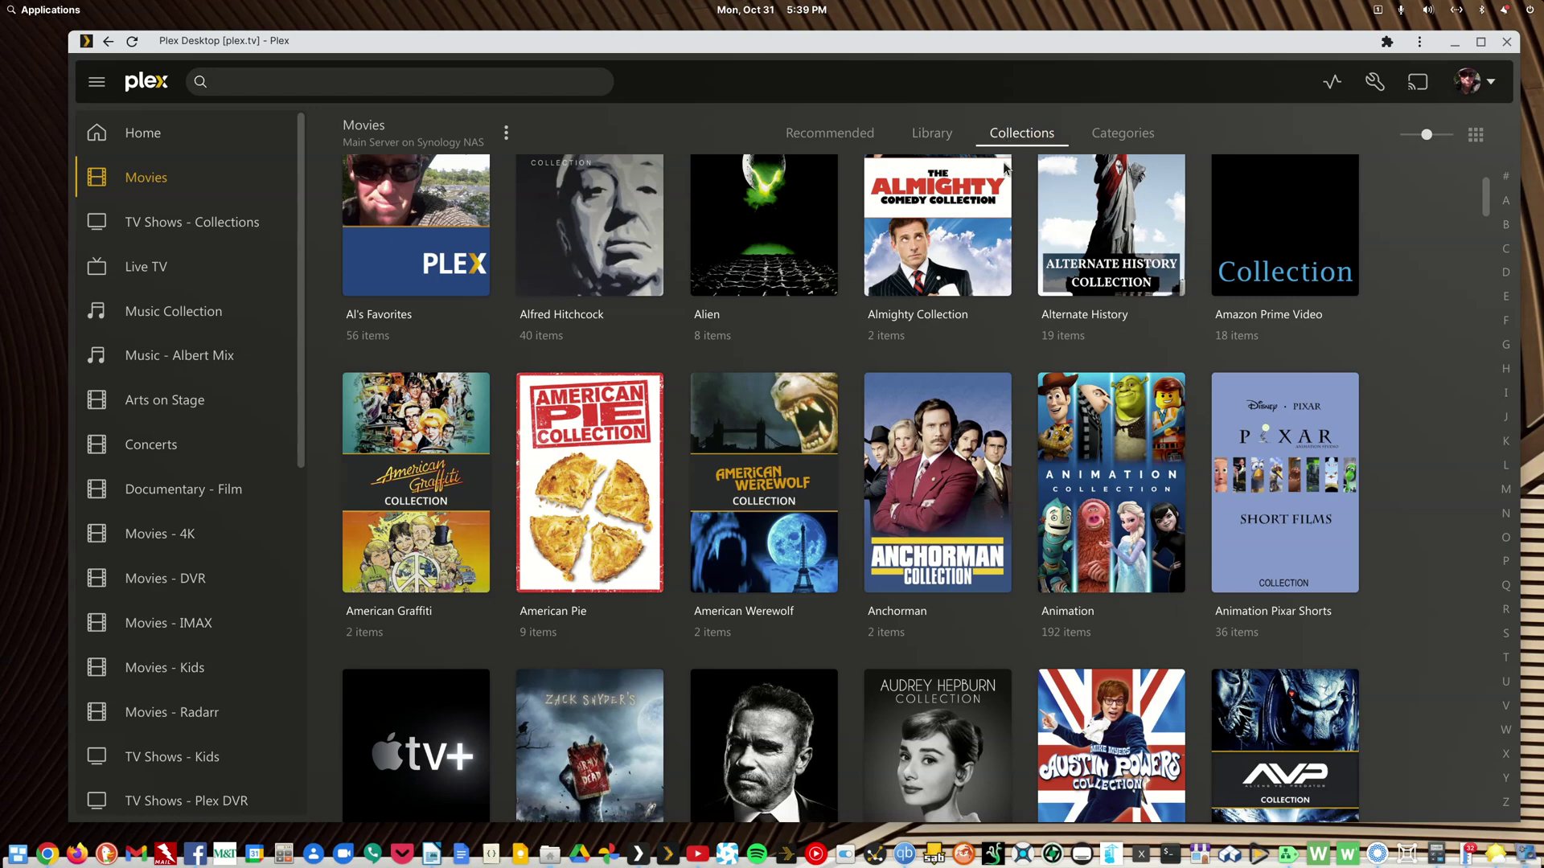
pyautogui.scroll(-1, 899, 484)
pyautogui.scroll(-5, 899, 484)
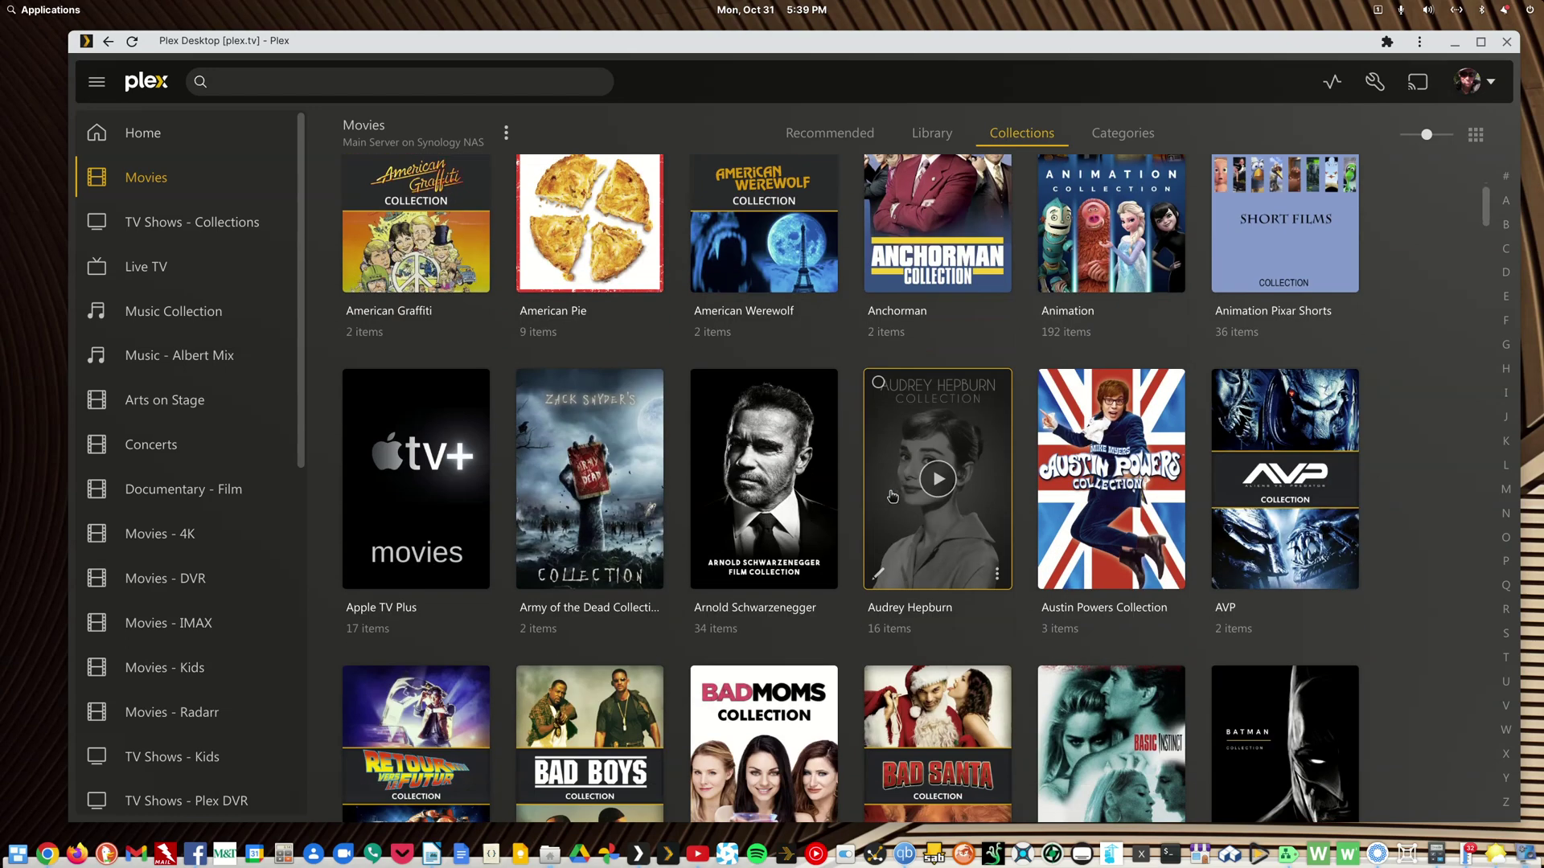
pyautogui.scroll(5, 892, 501)
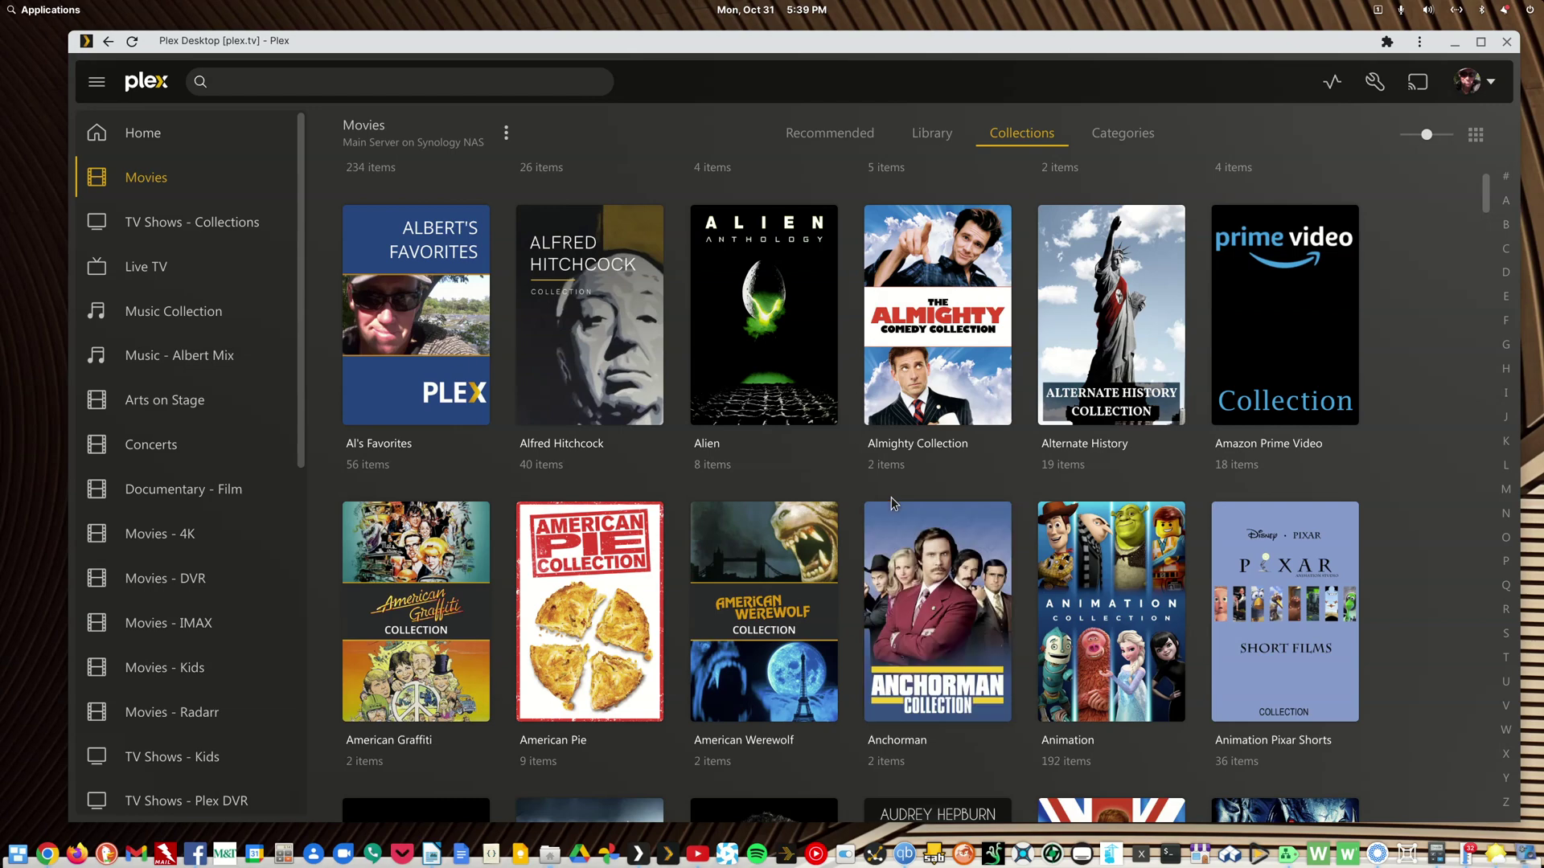
# - Browse the first Movies collections, open the library owner's favorites collection and look through its movies
pyautogui.scroll(-3, 891, 501)
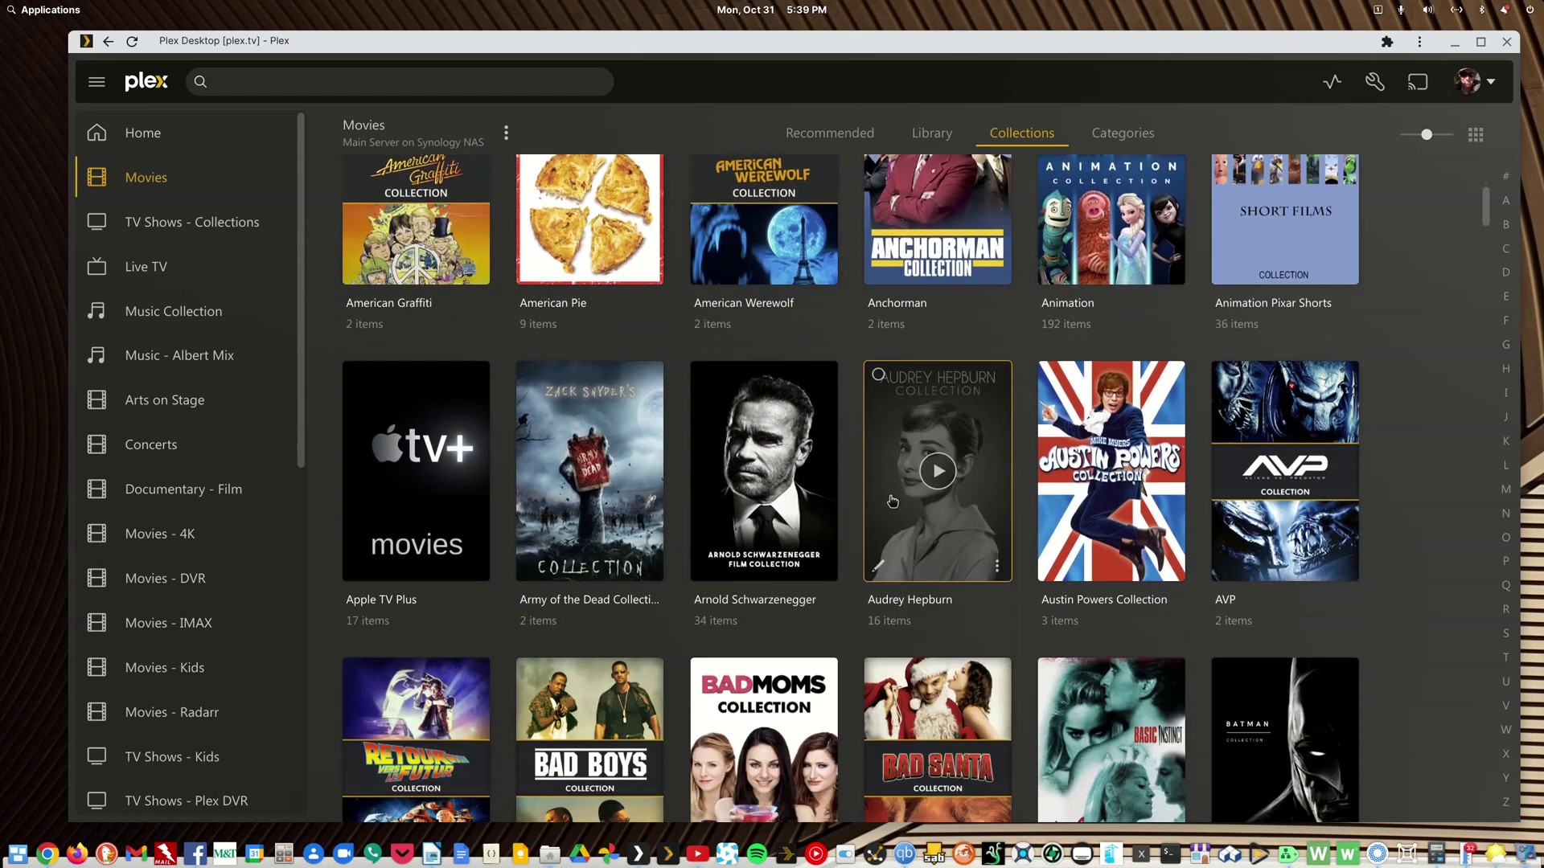
pyautogui.scroll(3, 892, 501)
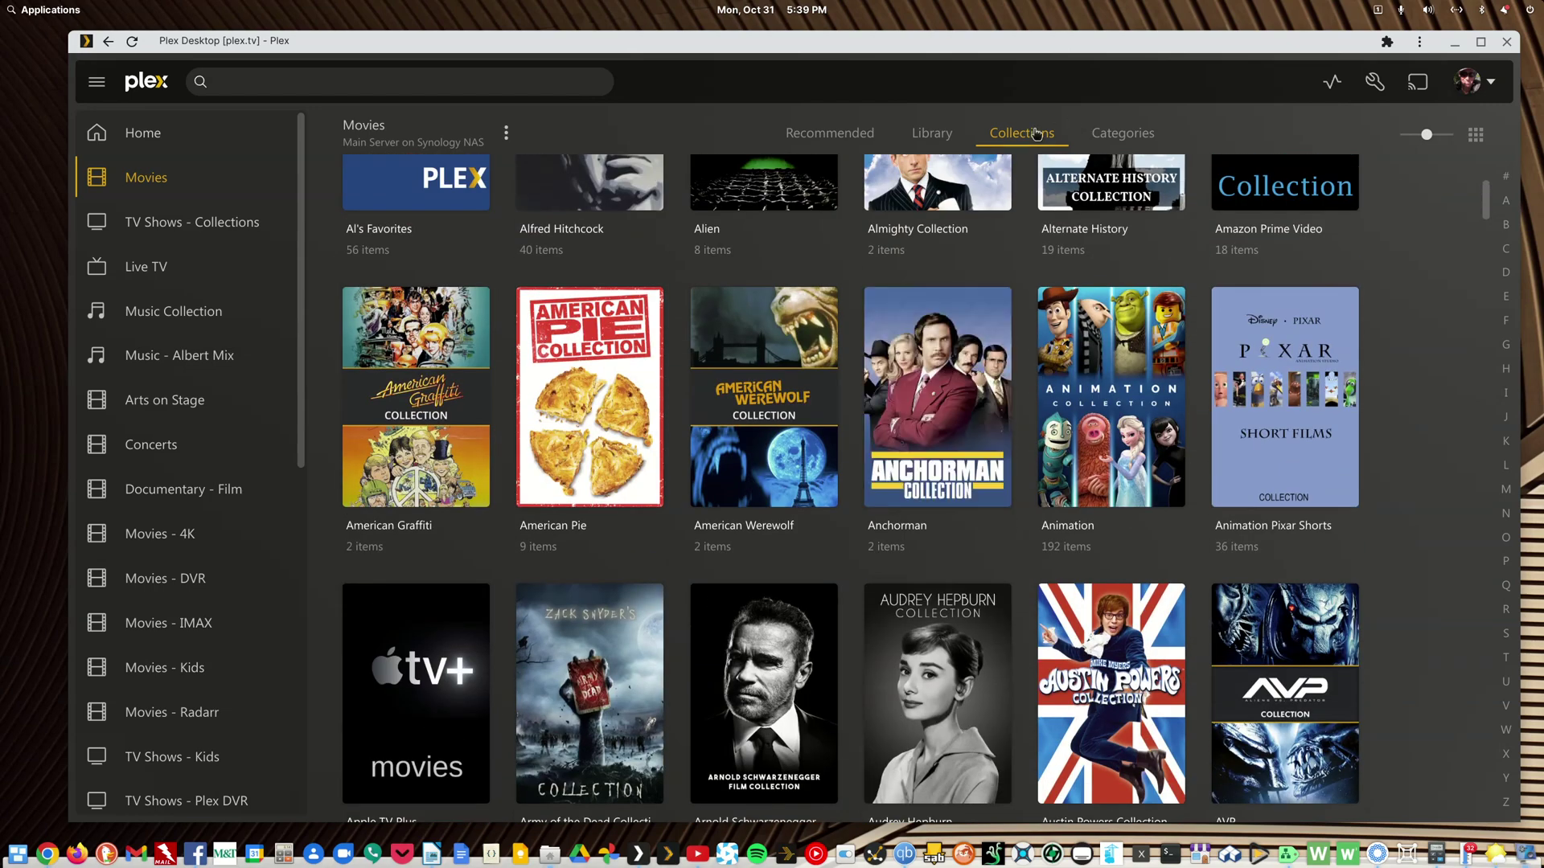
pyautogui.scroll(2, 1045, 410)
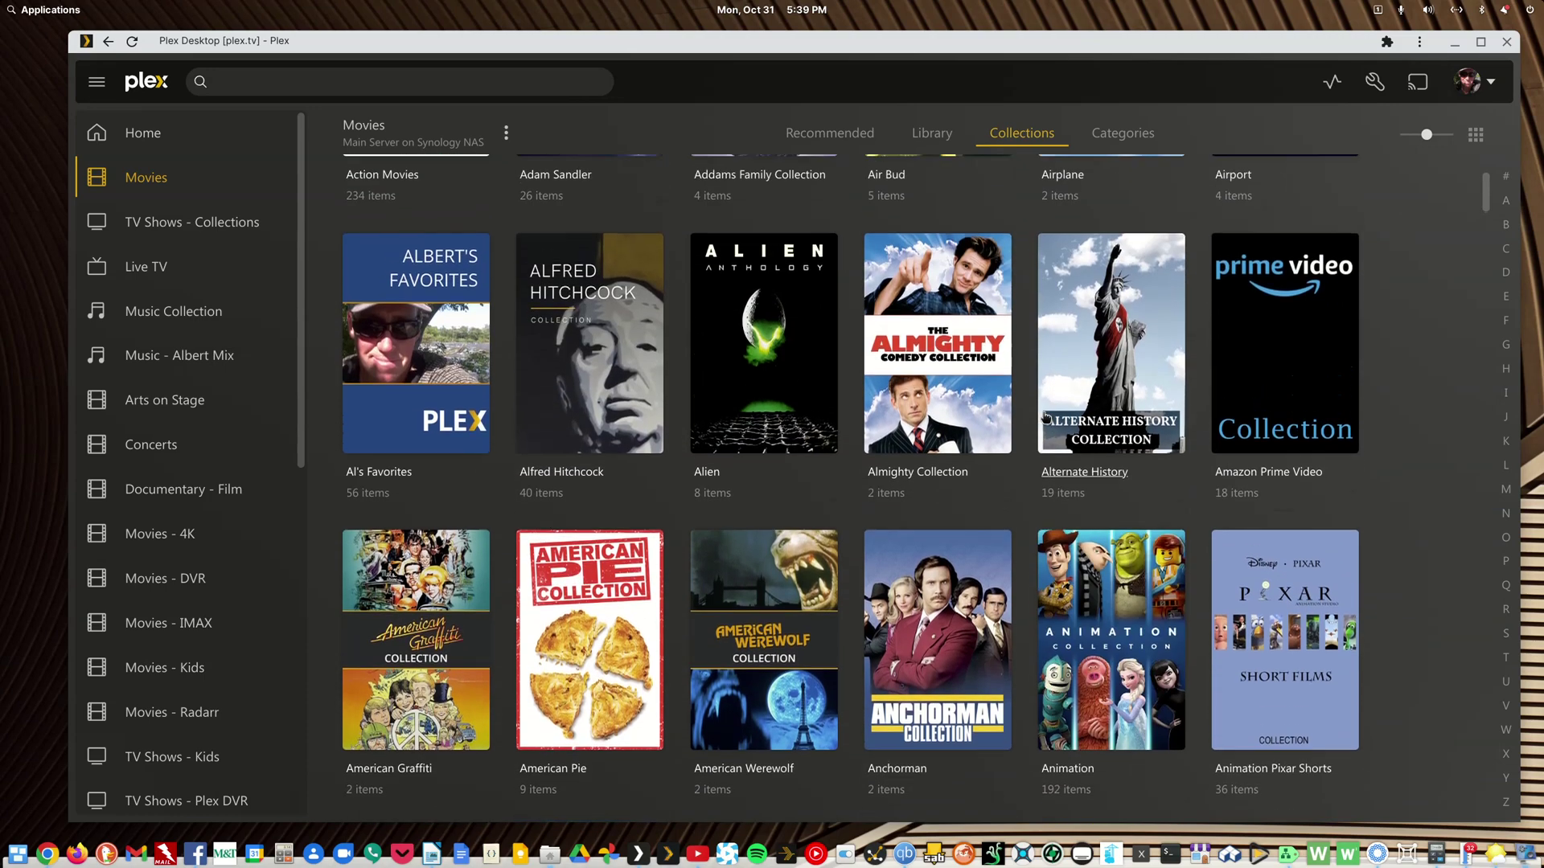
pyautogui.scroll(2, 1045, 417)
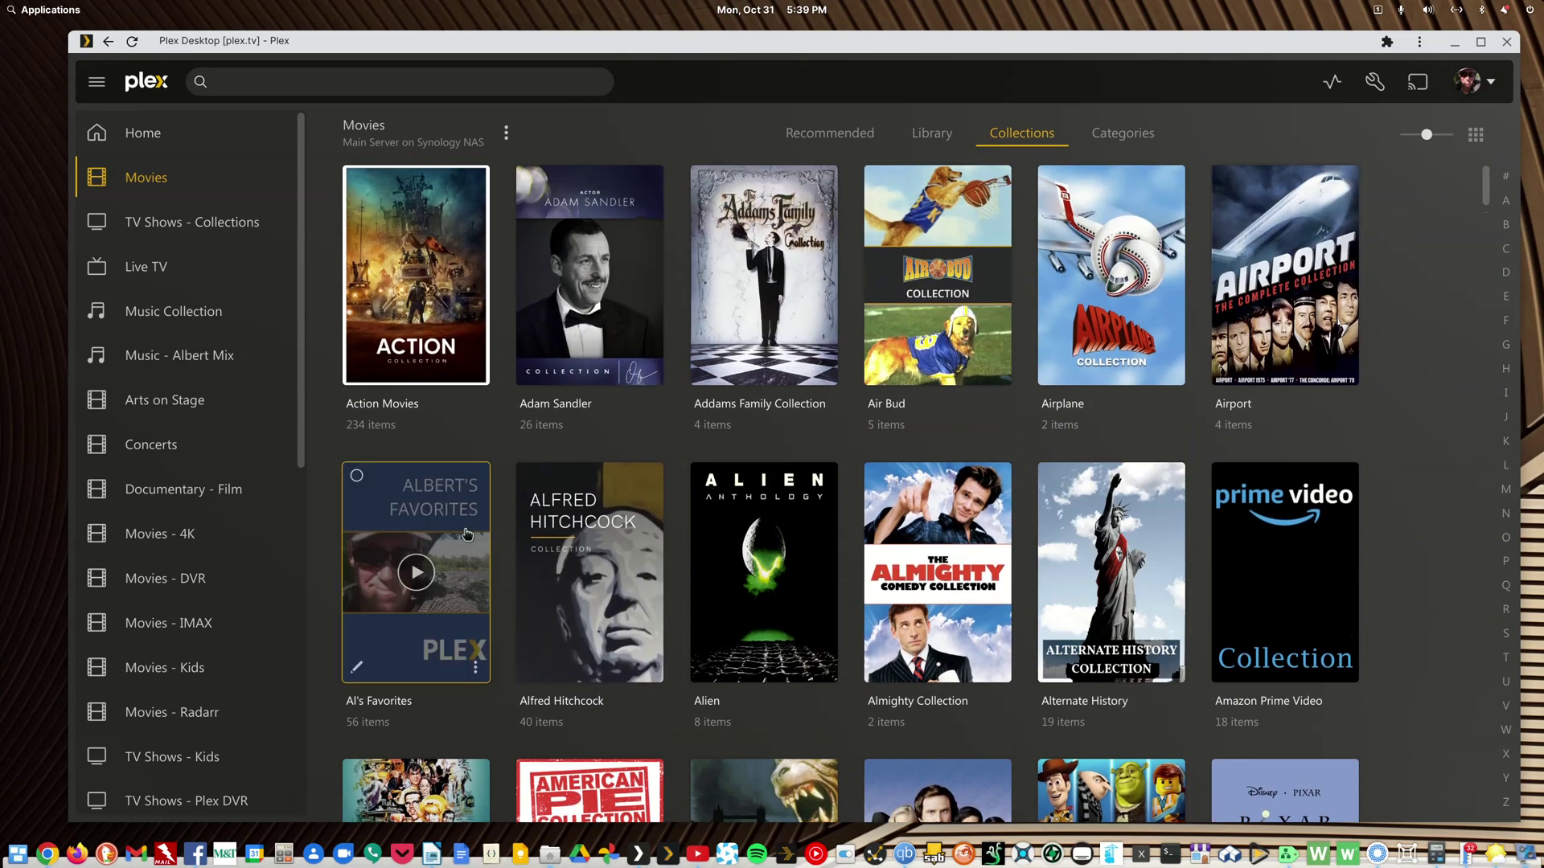
pyautogui.click(460, 514)
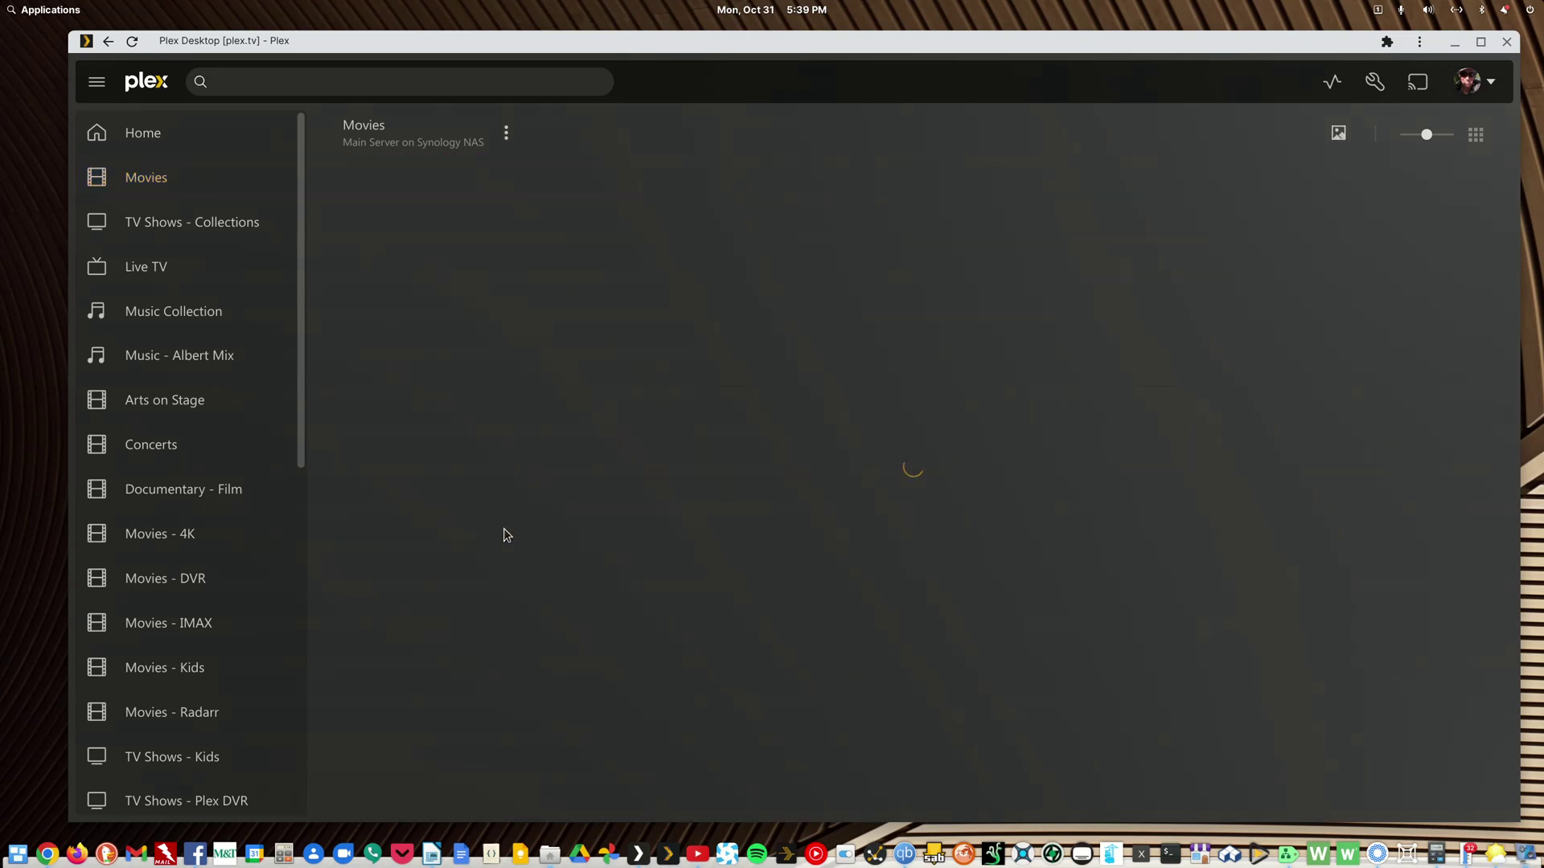
pyautogui.scroll(-8, 756, 576)
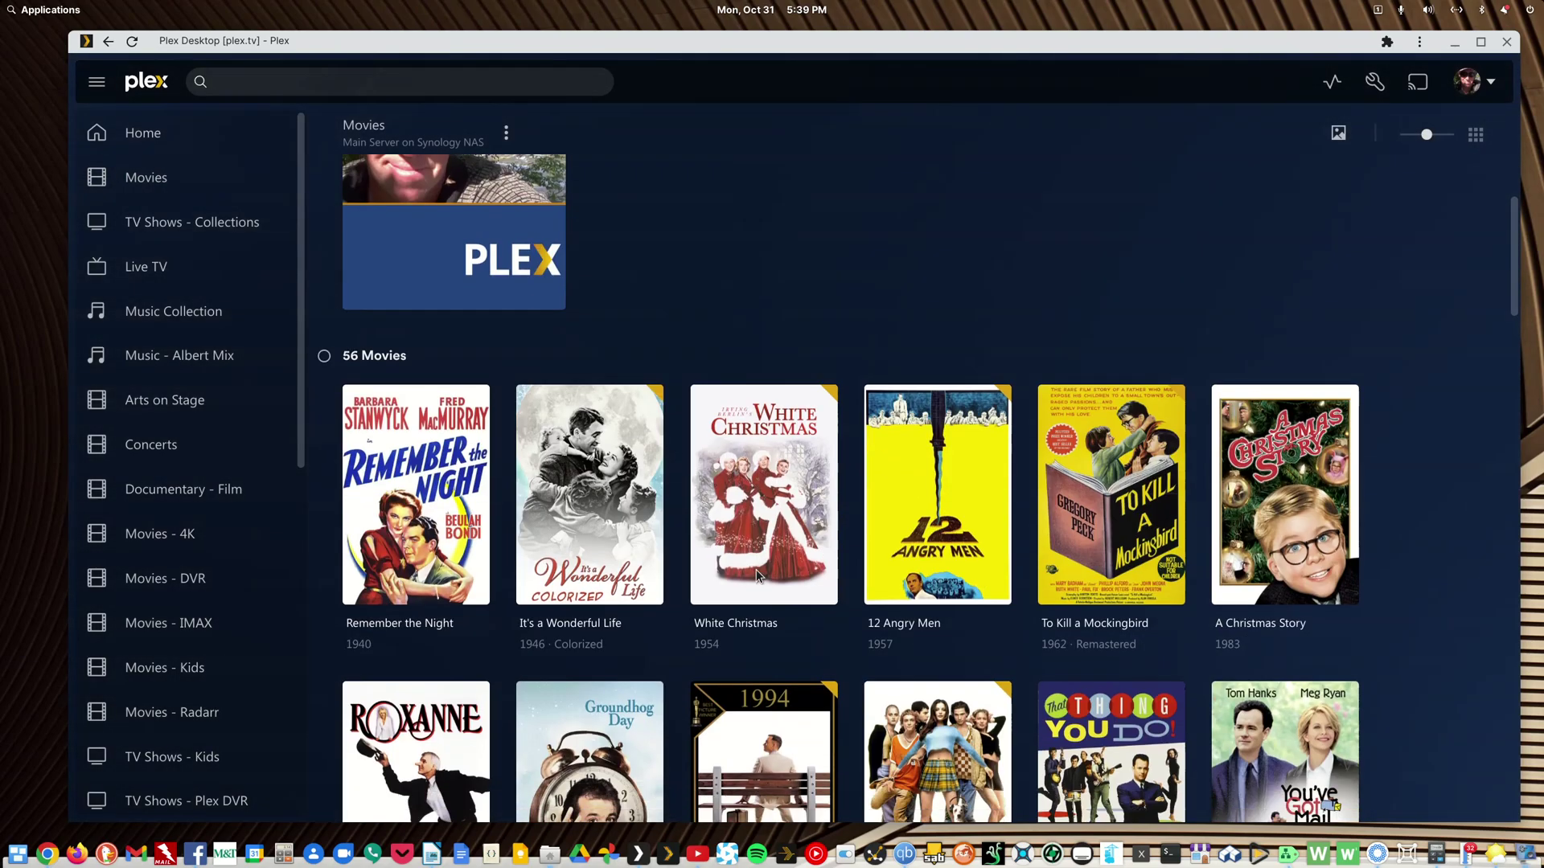
pyautogui.scroll(8, 755, 572)
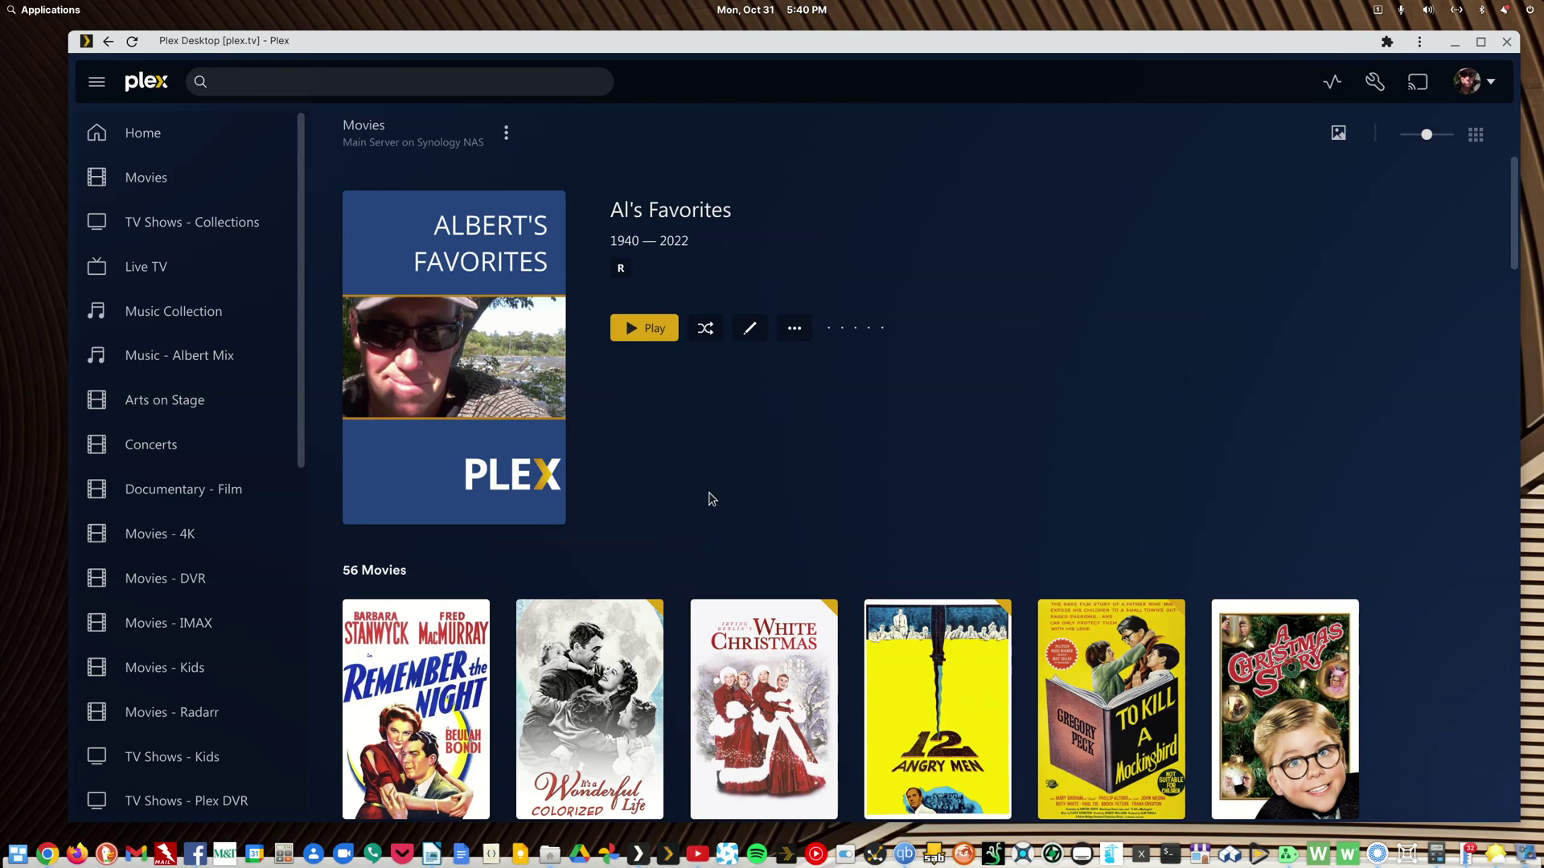
# - Open the favorites collection's Advanced edit settings, examine the Collection Mode choices and close without saving
pyautogui.click(750, 329)
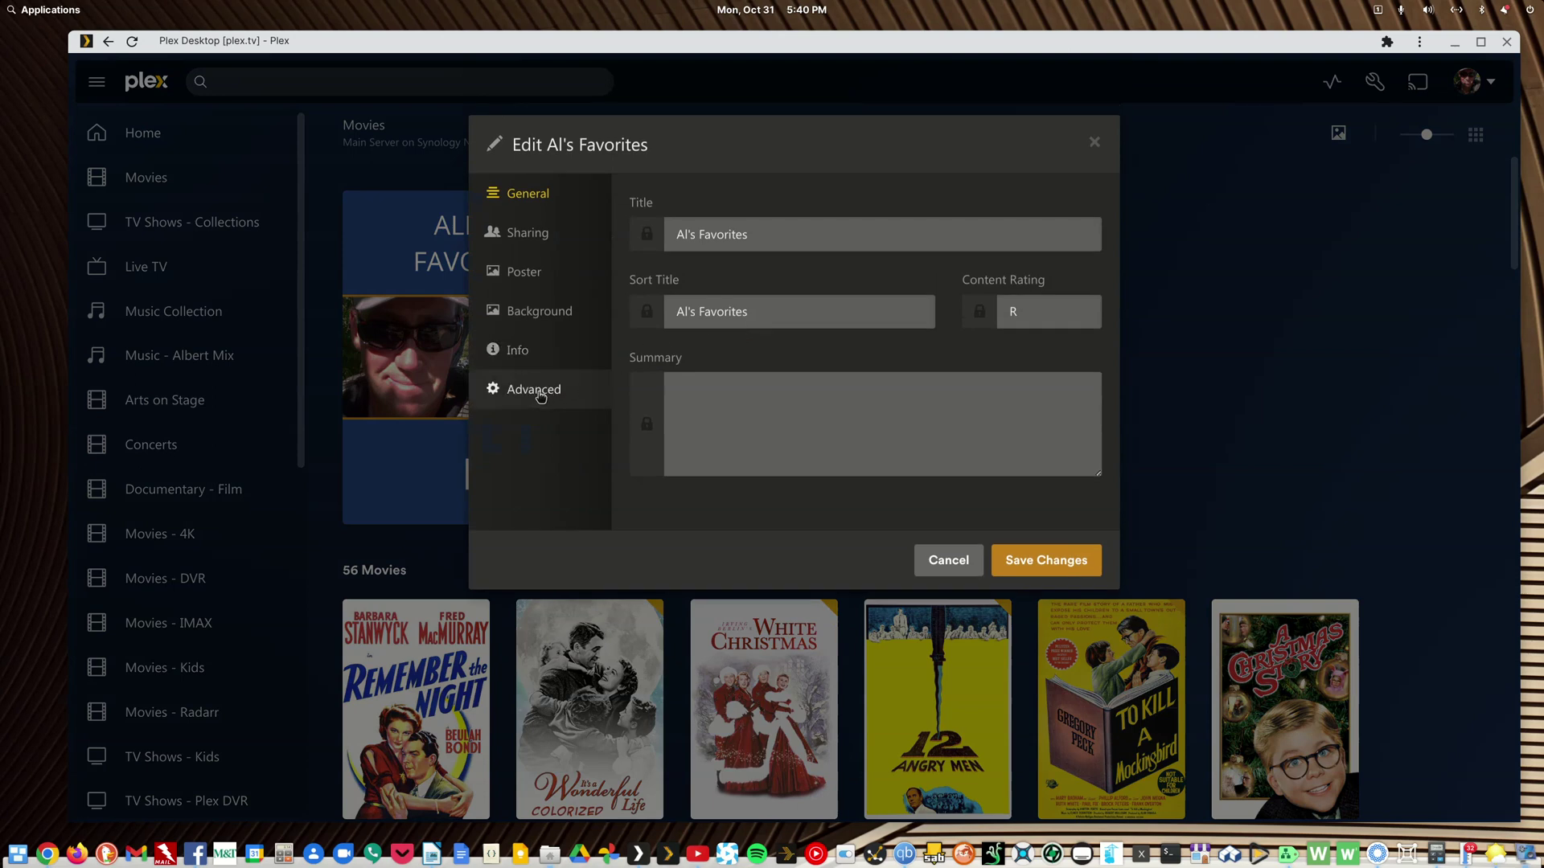
pyautogui.click(540, 394)
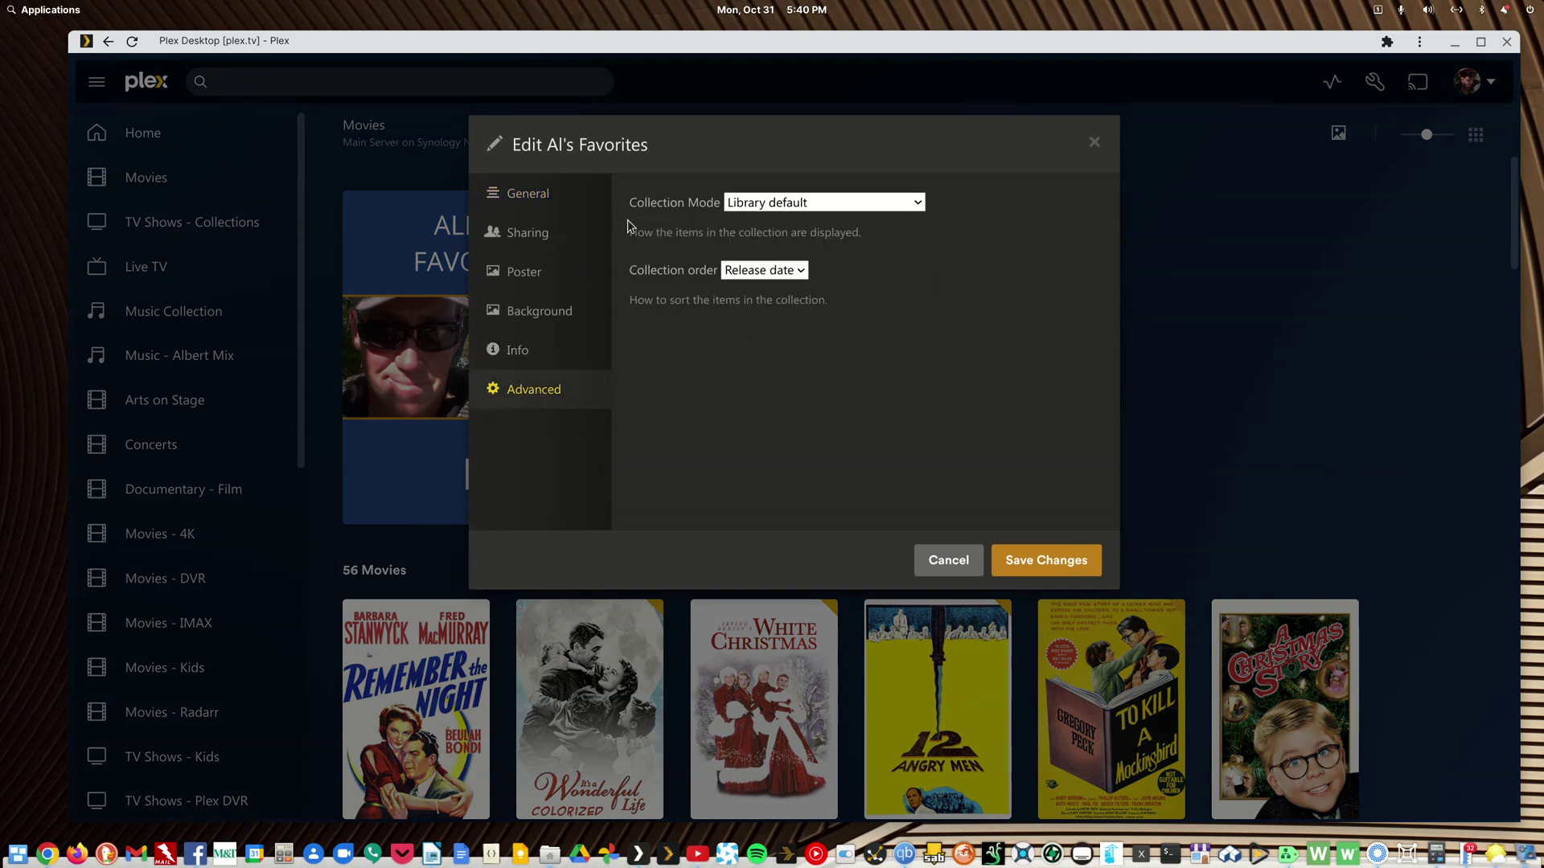
pyautogui.click(921, 208)
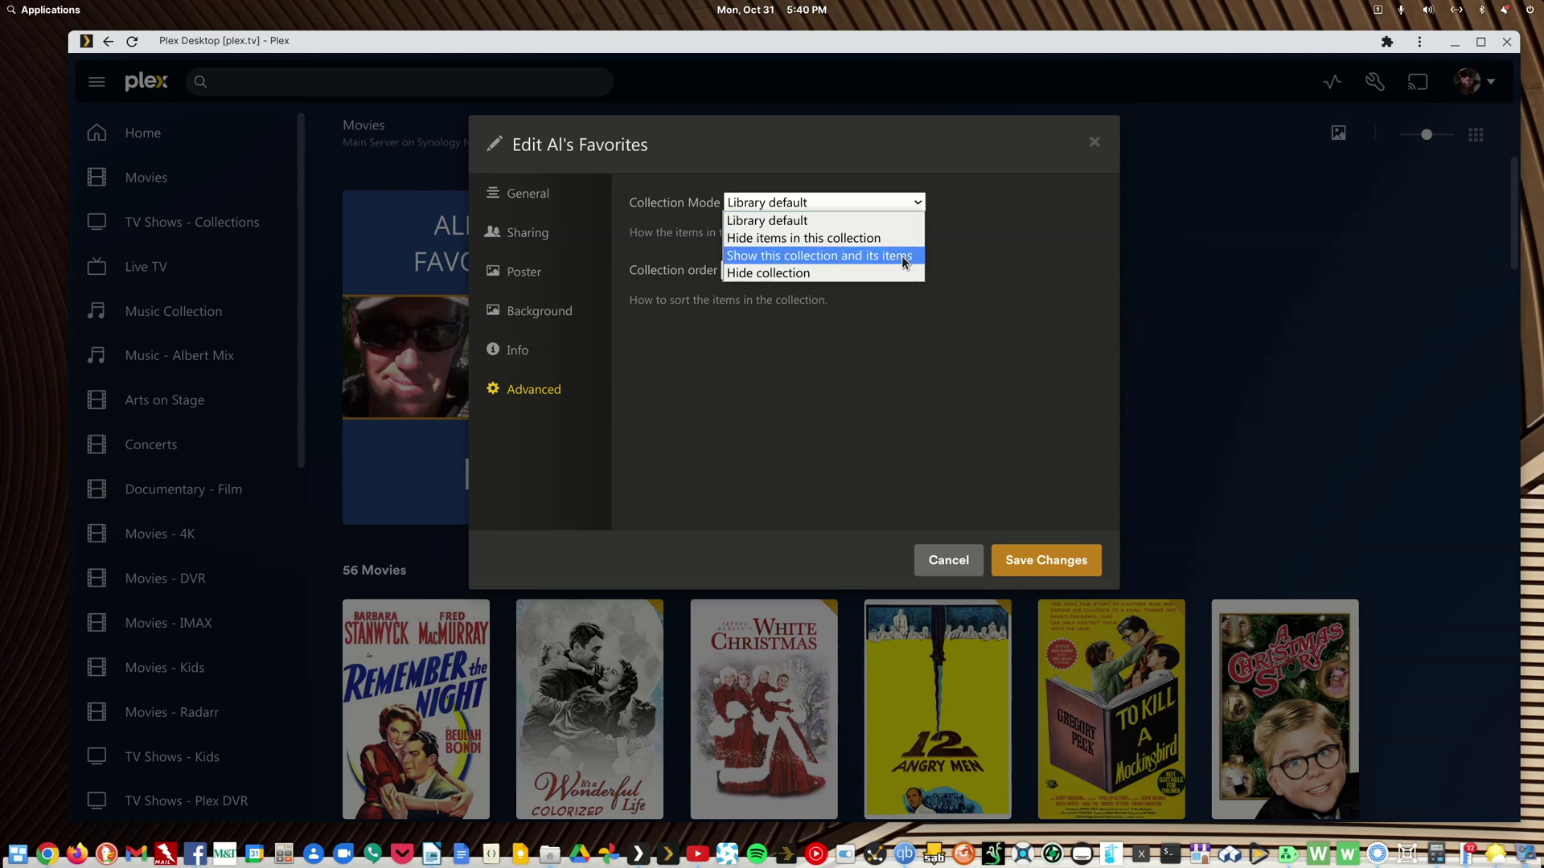
pyautogui.click(997, 232)
pyautogui.click(967, 571)
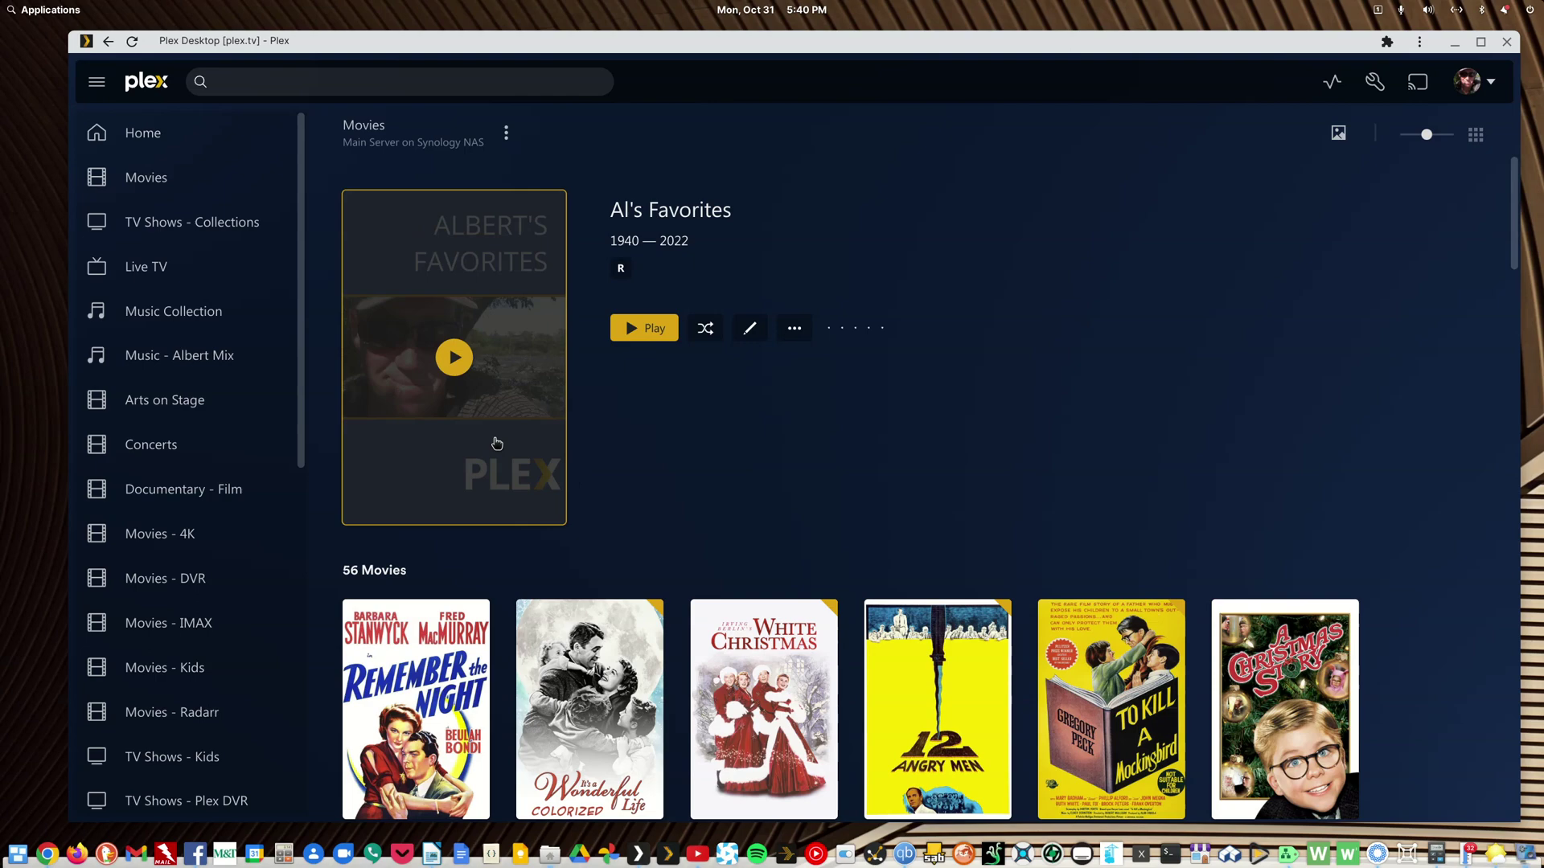
# - Reopen the favorites collection's edit settings and review Poster, Background, General and the Advanced Collection Mode, leaving them unsaved
pyautogui.click(751, 330)
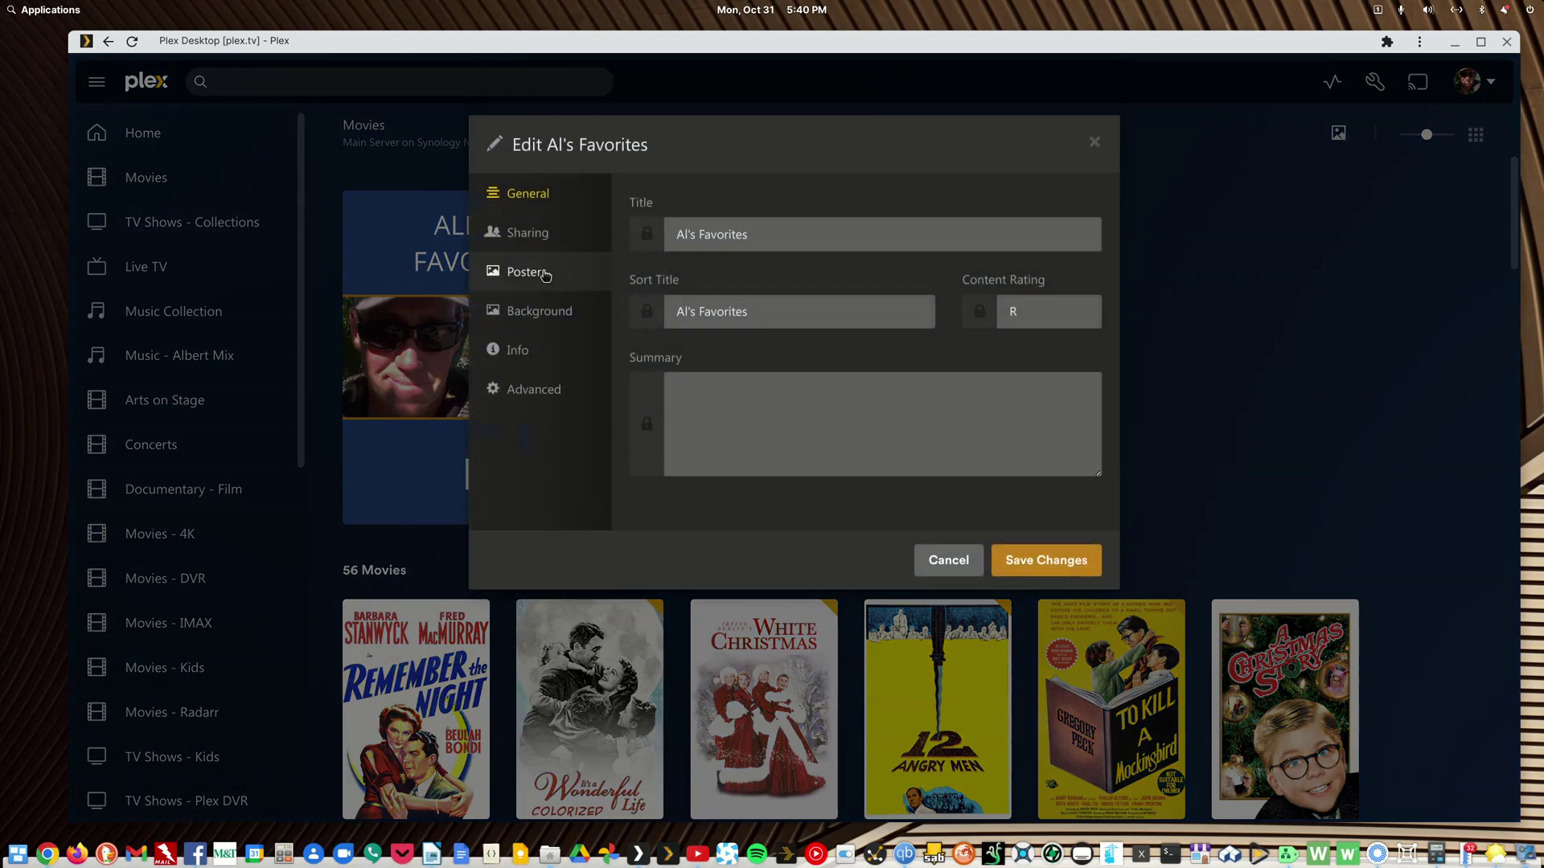
pyautogui.click(546, 283)
pyautogui.click(550, 311)
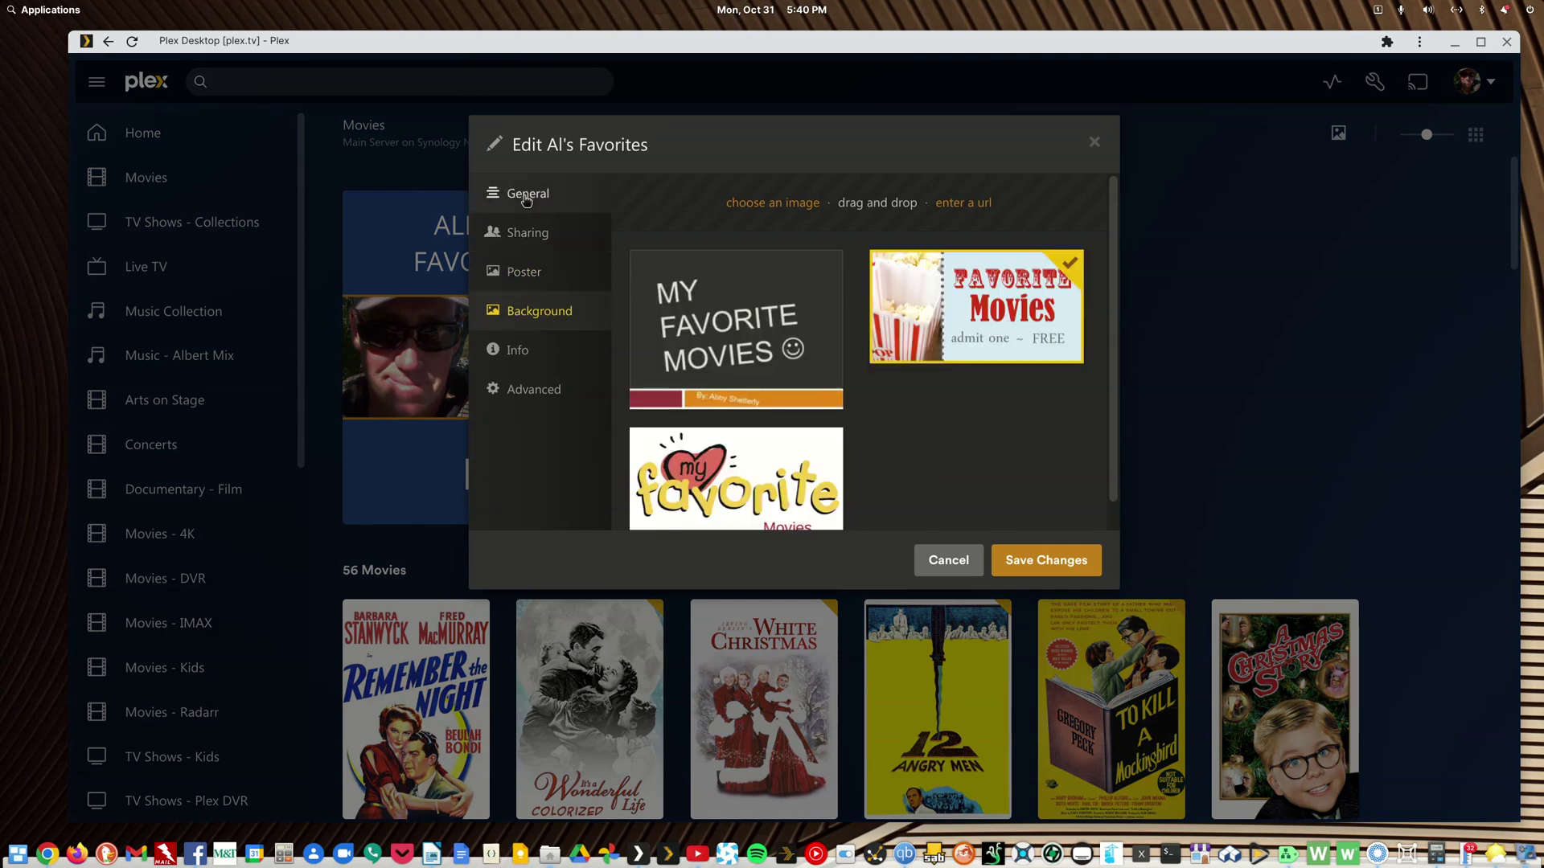
pyautogui.click(527, 197)
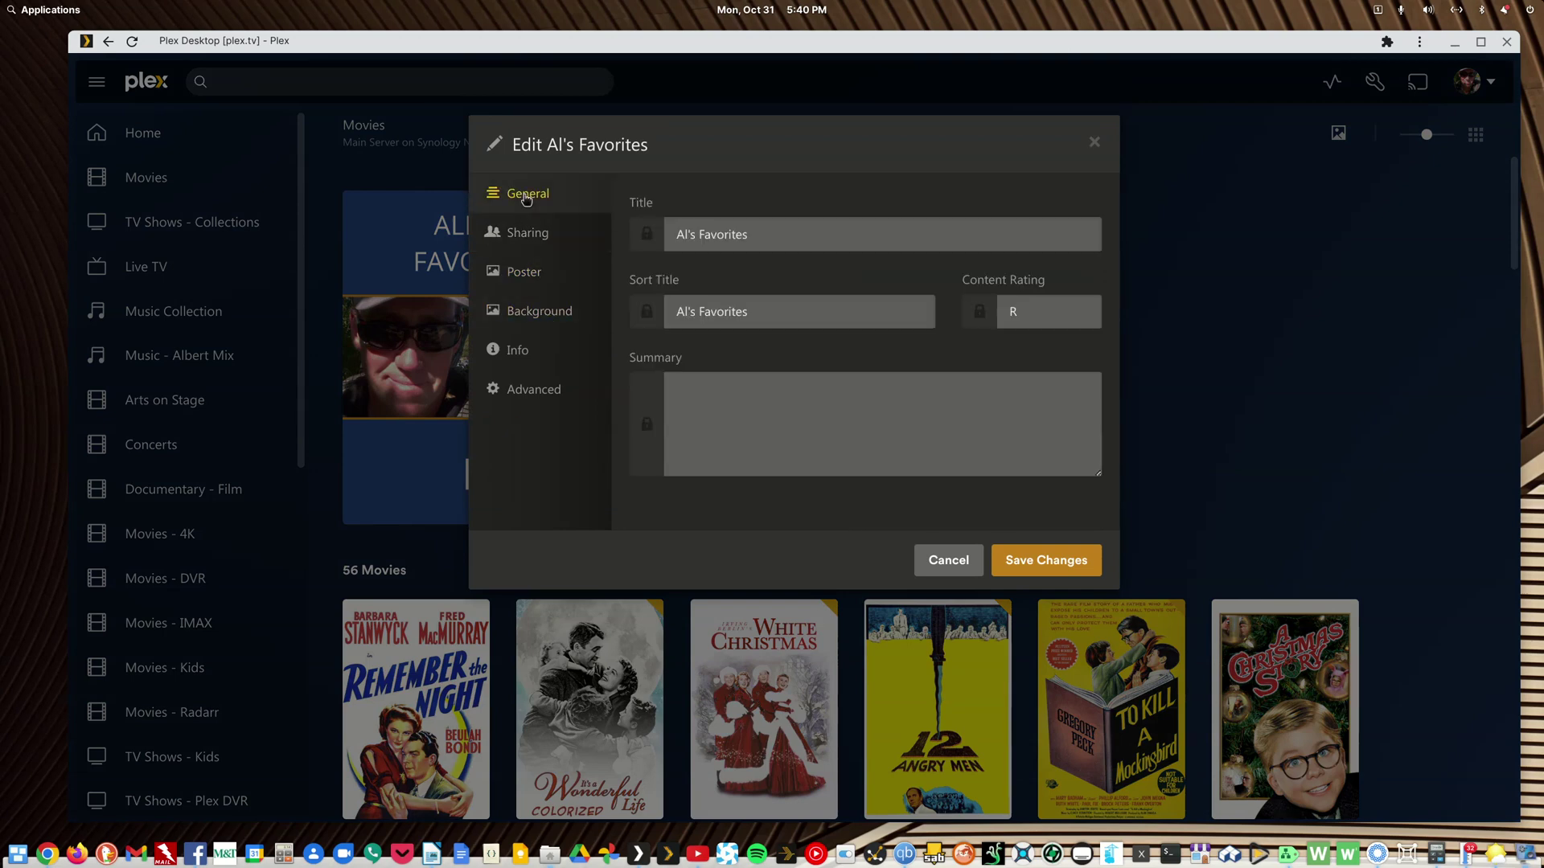
pyautogui.click(544, 393)
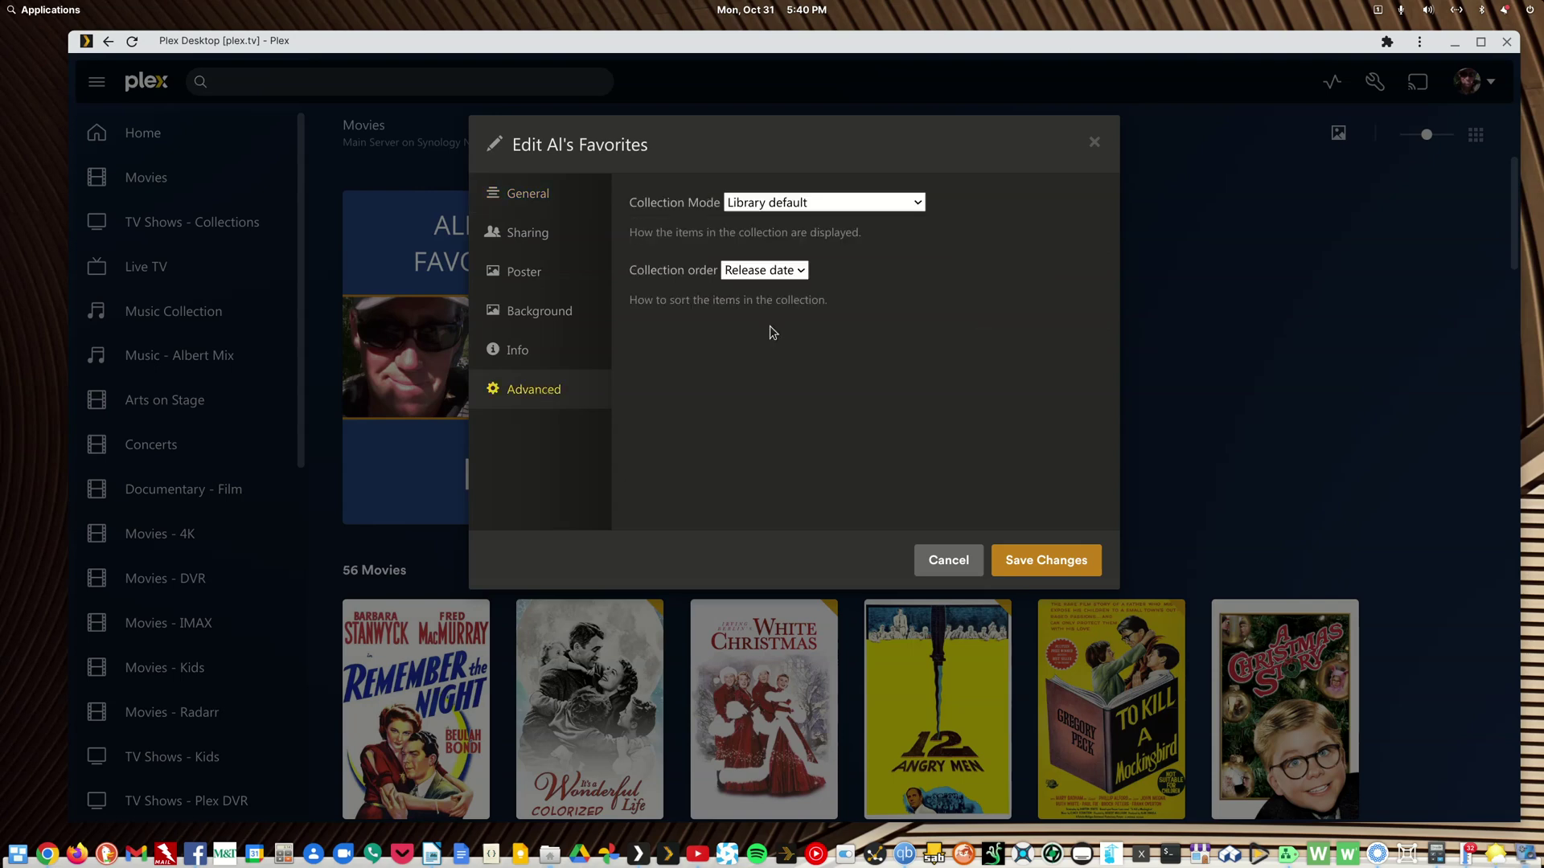
pyautogui.click(854, 203)
pyautogui.click(854, 205)
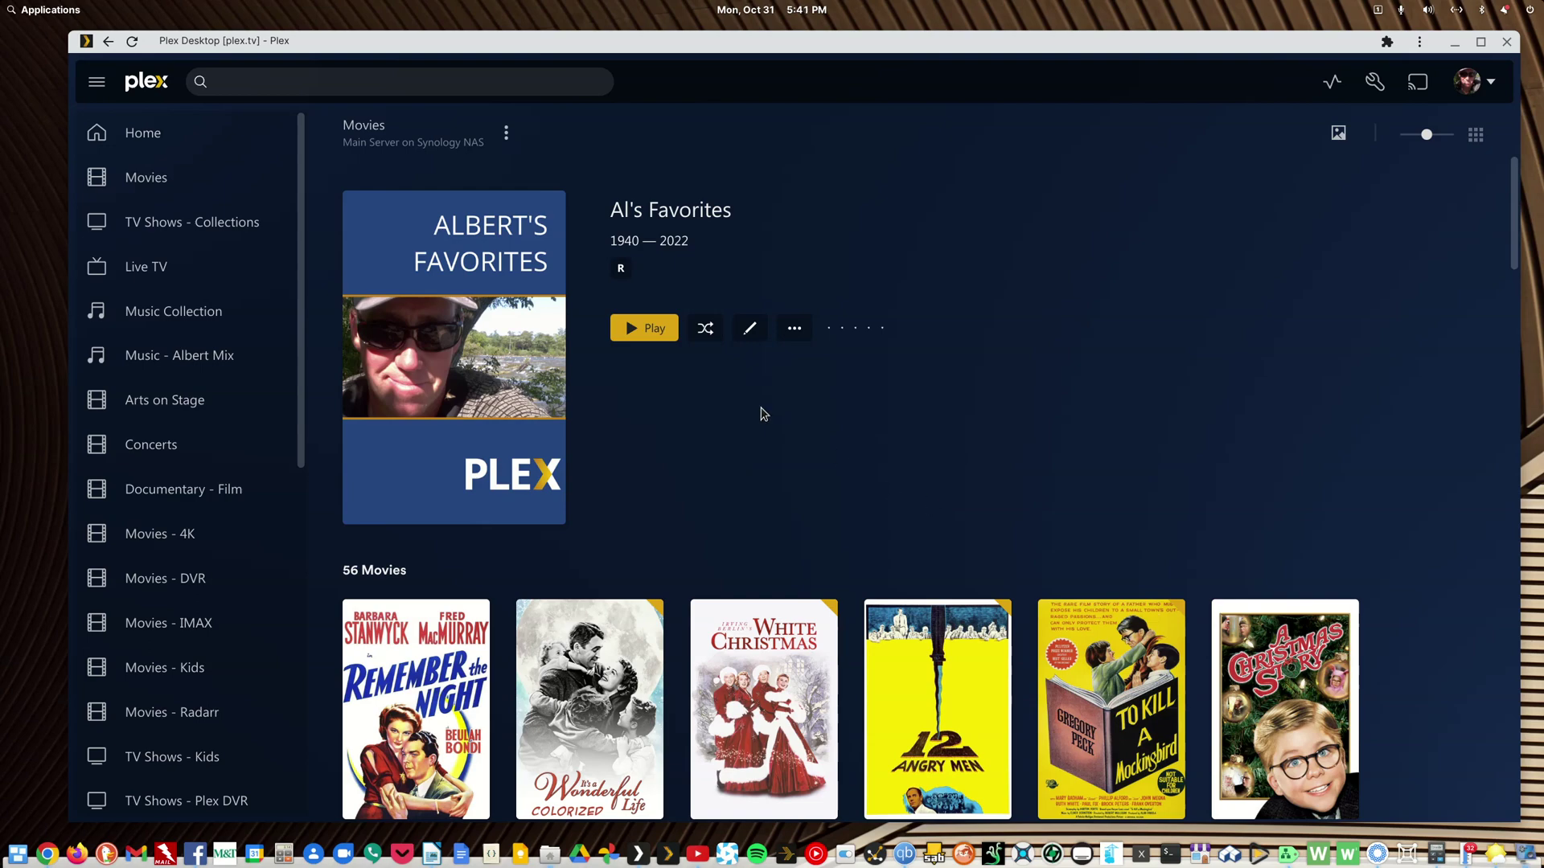
# - Return from the favorites collection to the Movies library's Collections view and browse its first rows
pyautogui.click(373, 127)
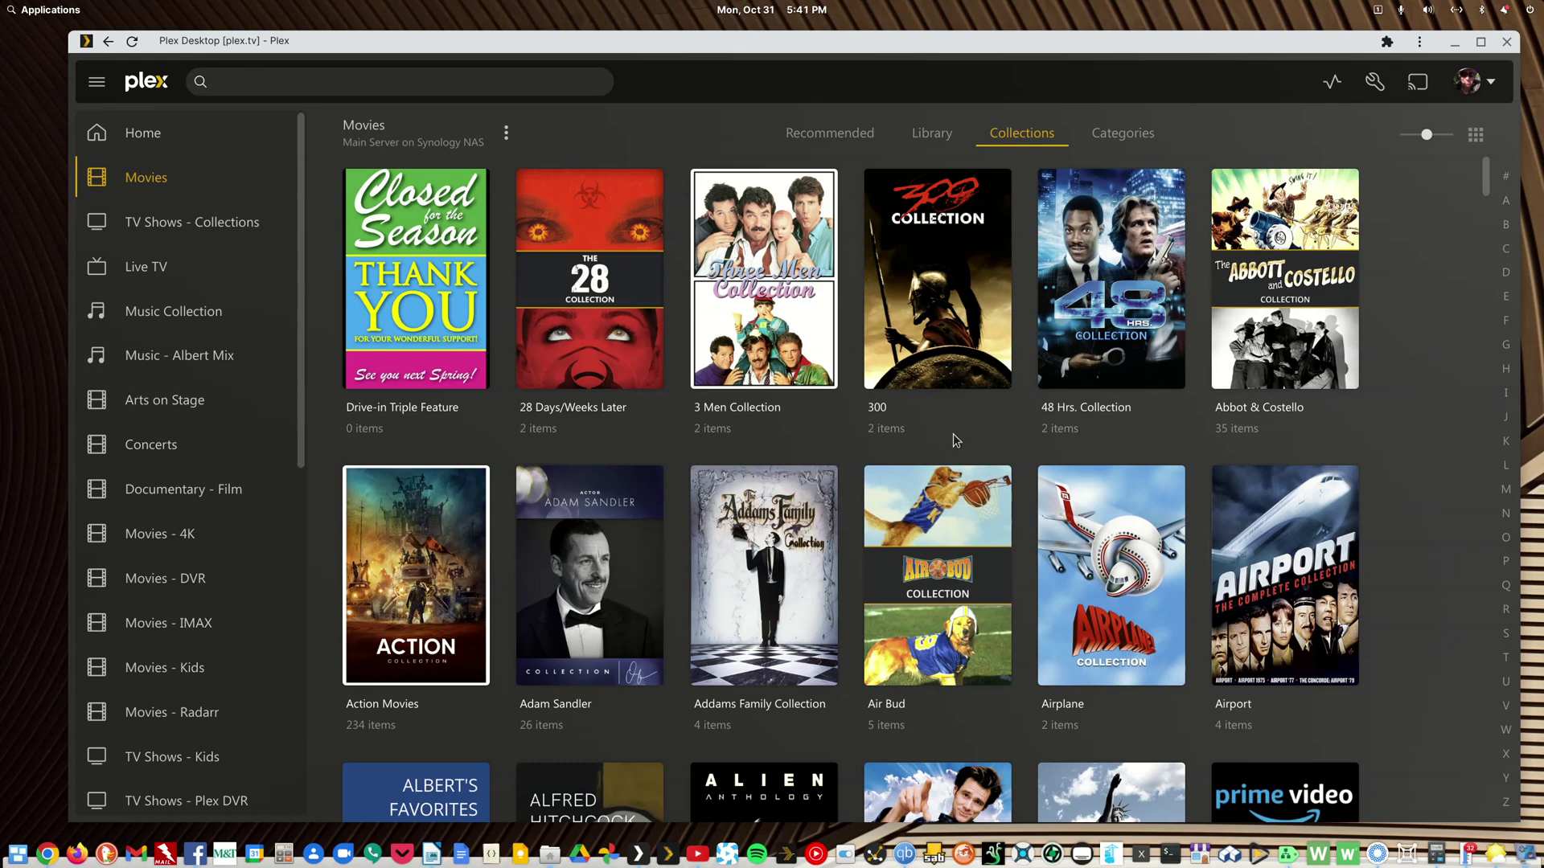
pyautogui.scroll(-5, 867, 684)
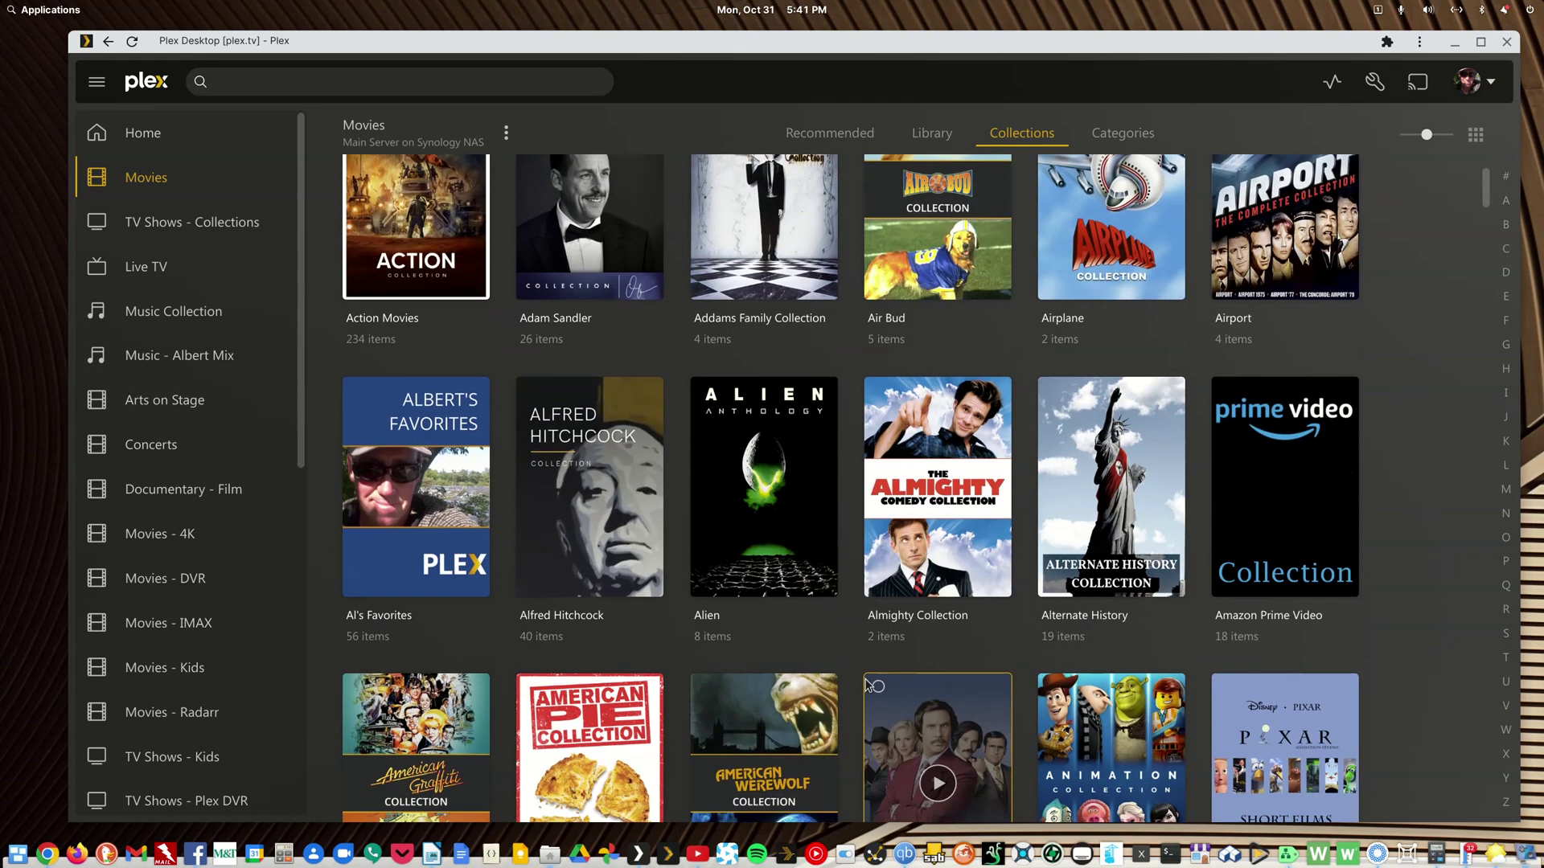
pyautogui.scroll(-2, 867, 683)
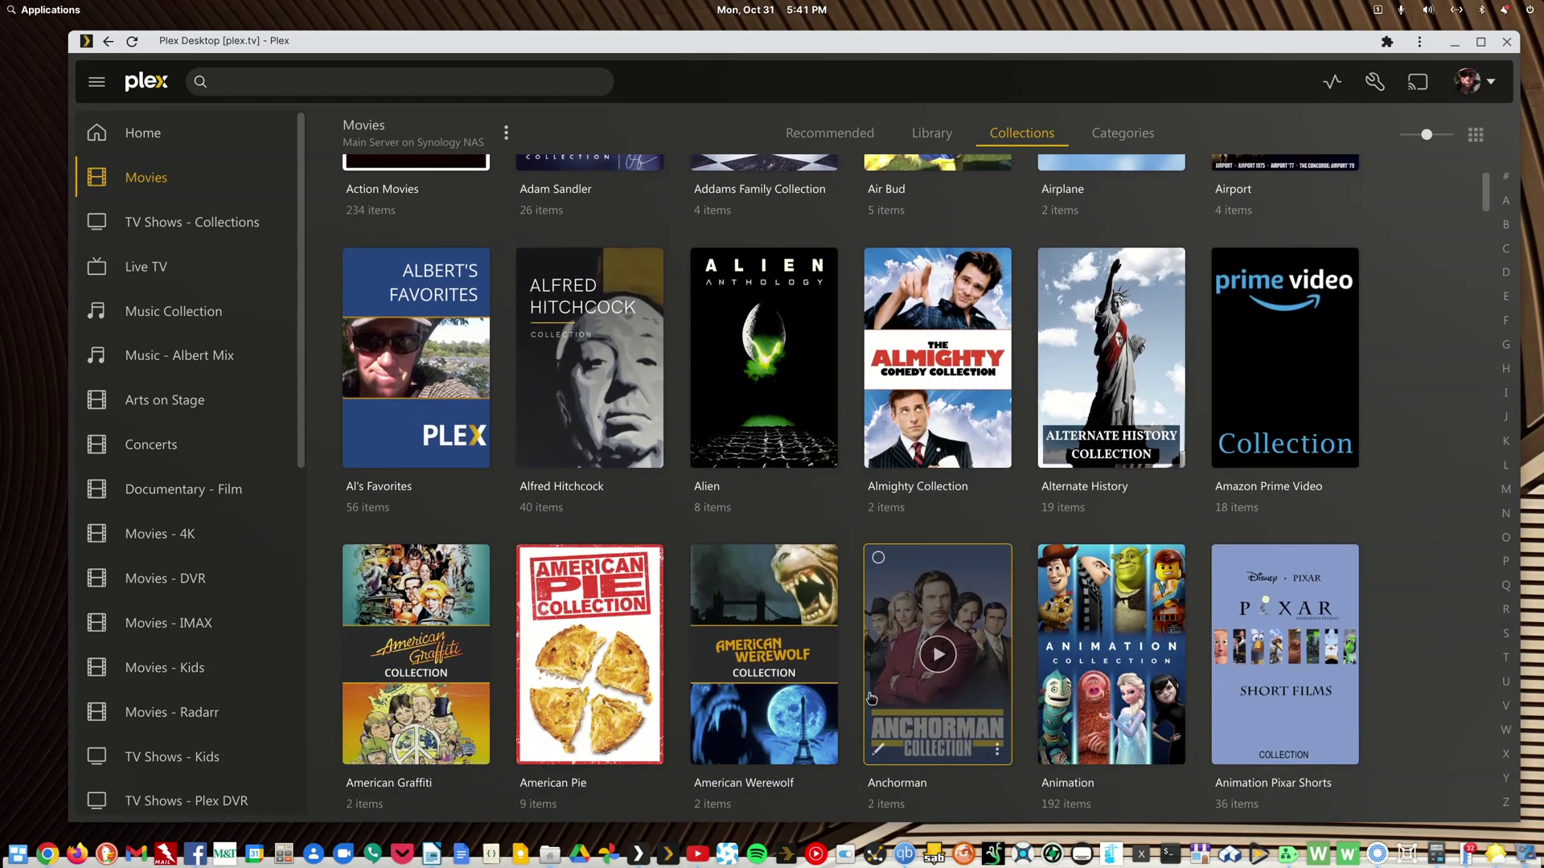
pyautogui.scroll(7, 871, 698)
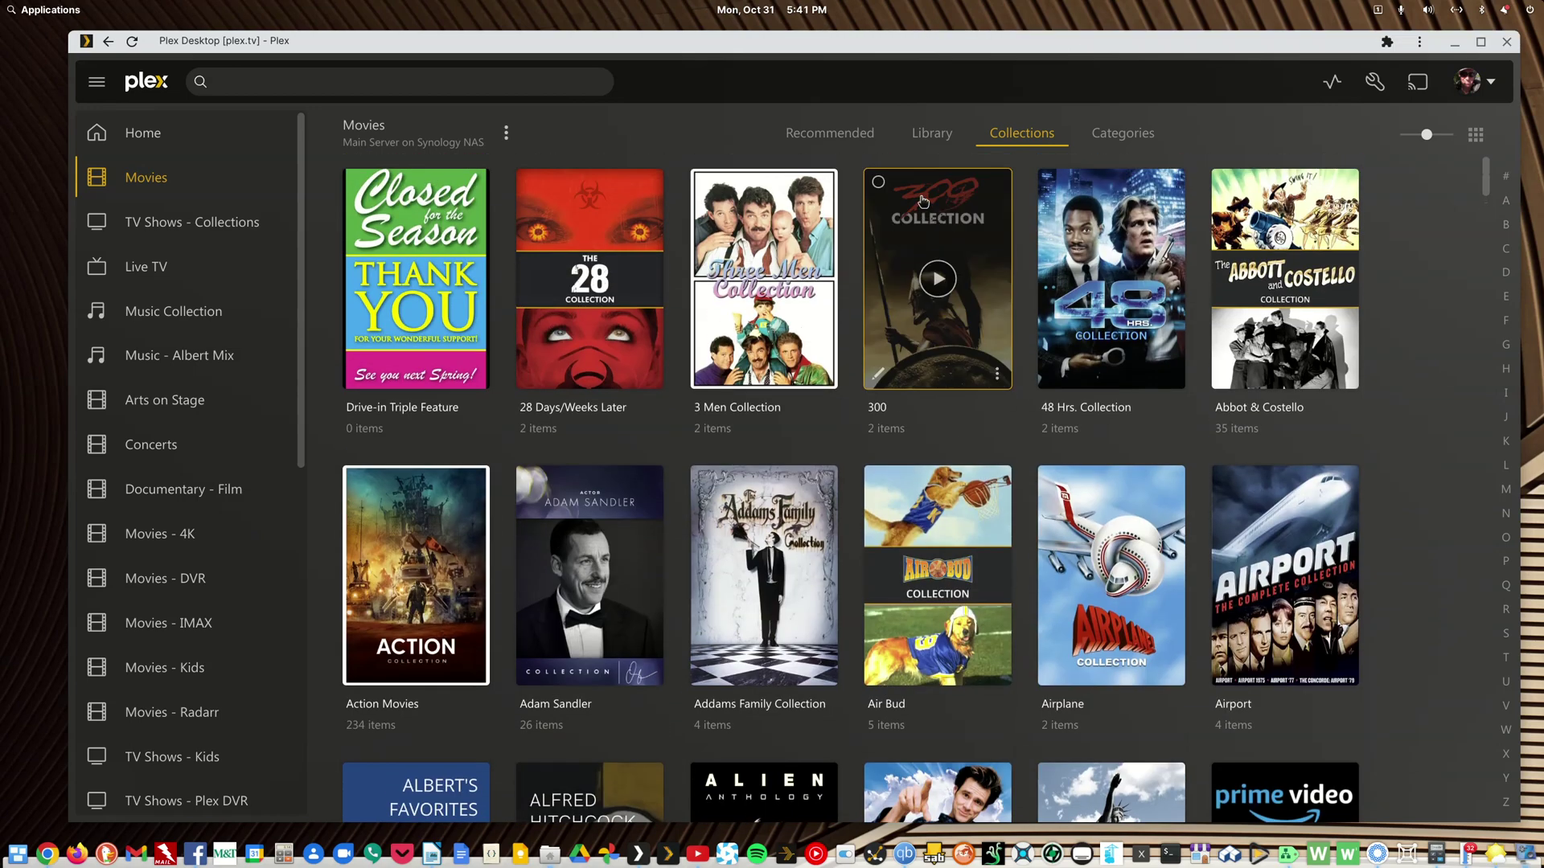
# - View the Movies library's full title listing in Library and return to Collections
pyautogui.click(932, 134)
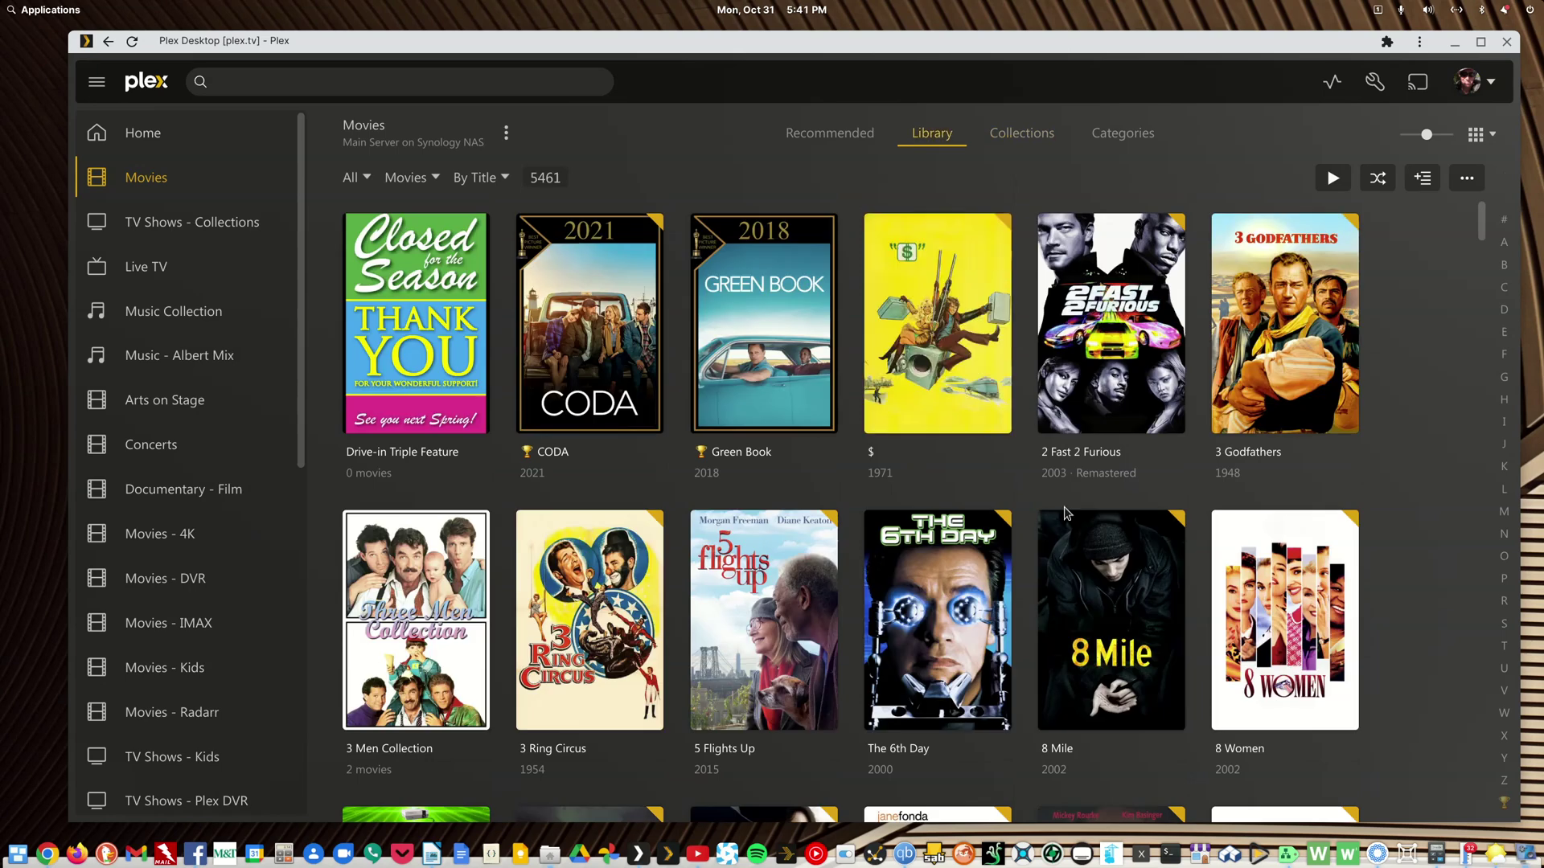
pyautogui.moveTo(1481, 225)
pyautogui.mouseDown()
pyautogui.moveTo(1491, 485)
pyautogui.moveTo(1482, 213)
pyautogui.mouseUp()
pyautogui.click(1041, 142)
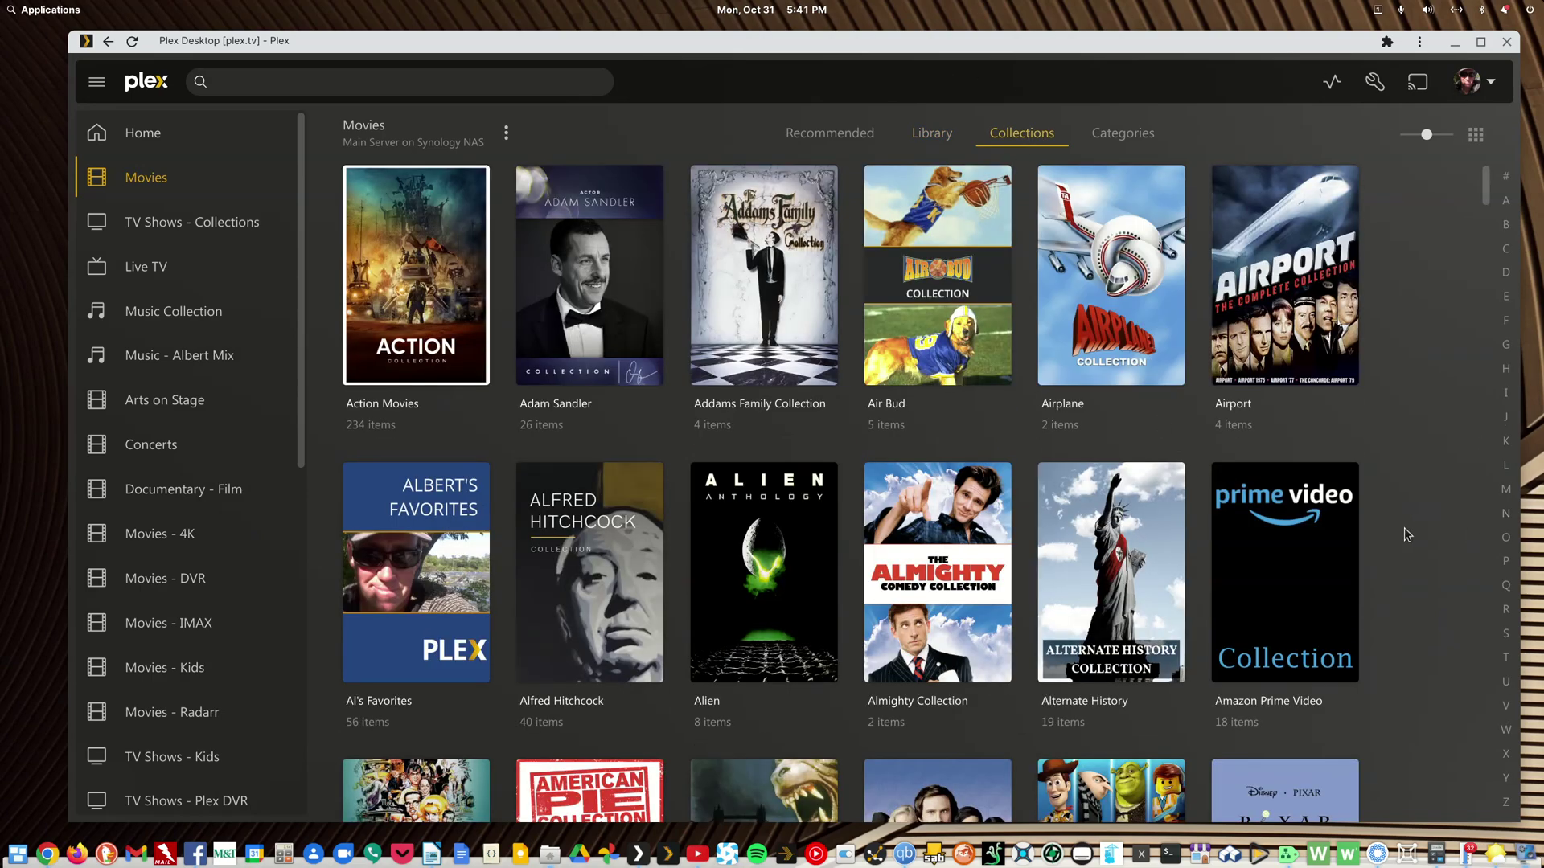
# - Examine the Movies collections from A through the start of D and return to the beginning of the list
pyautogui.scroll(-9, 1405, 535)
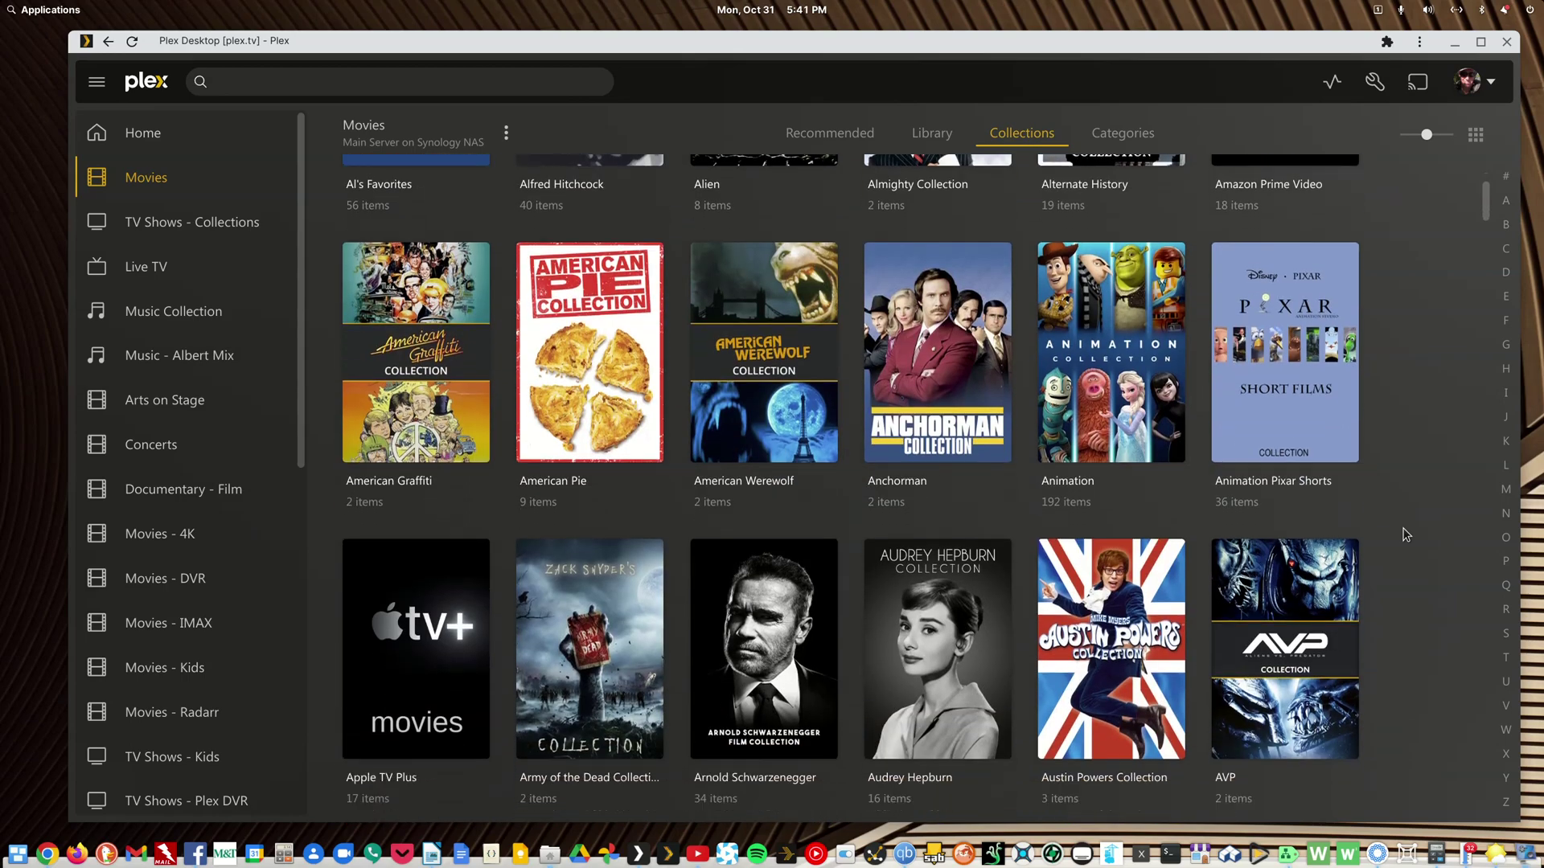
pyautogui.scroll(-10, 1406, 534)
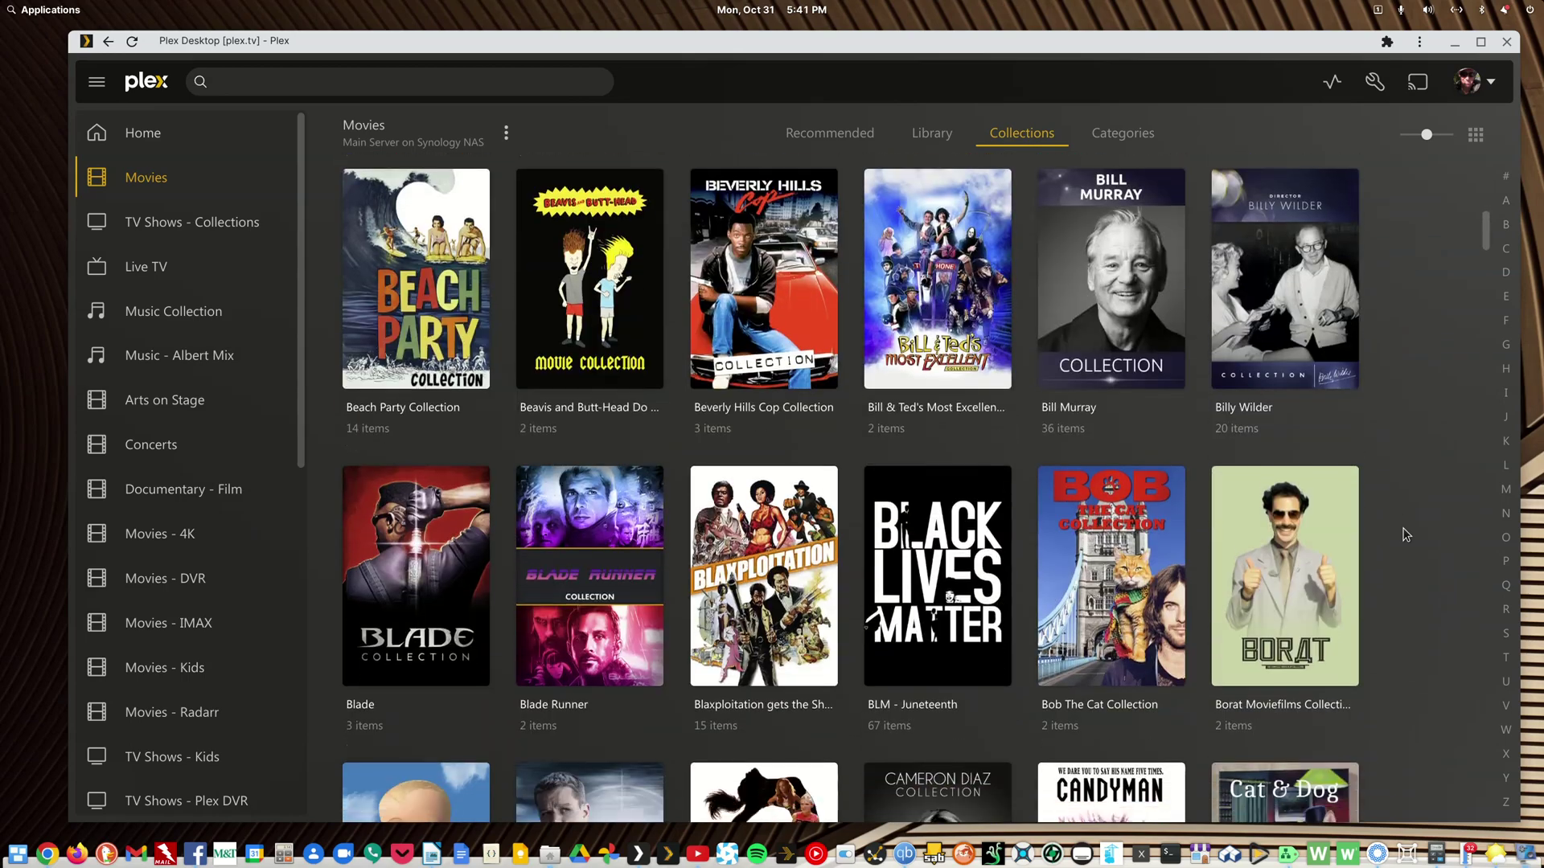
pyautogui.scroll(-2, 1405, 534)
pyautogui.scroll(-5, 1405, 535)
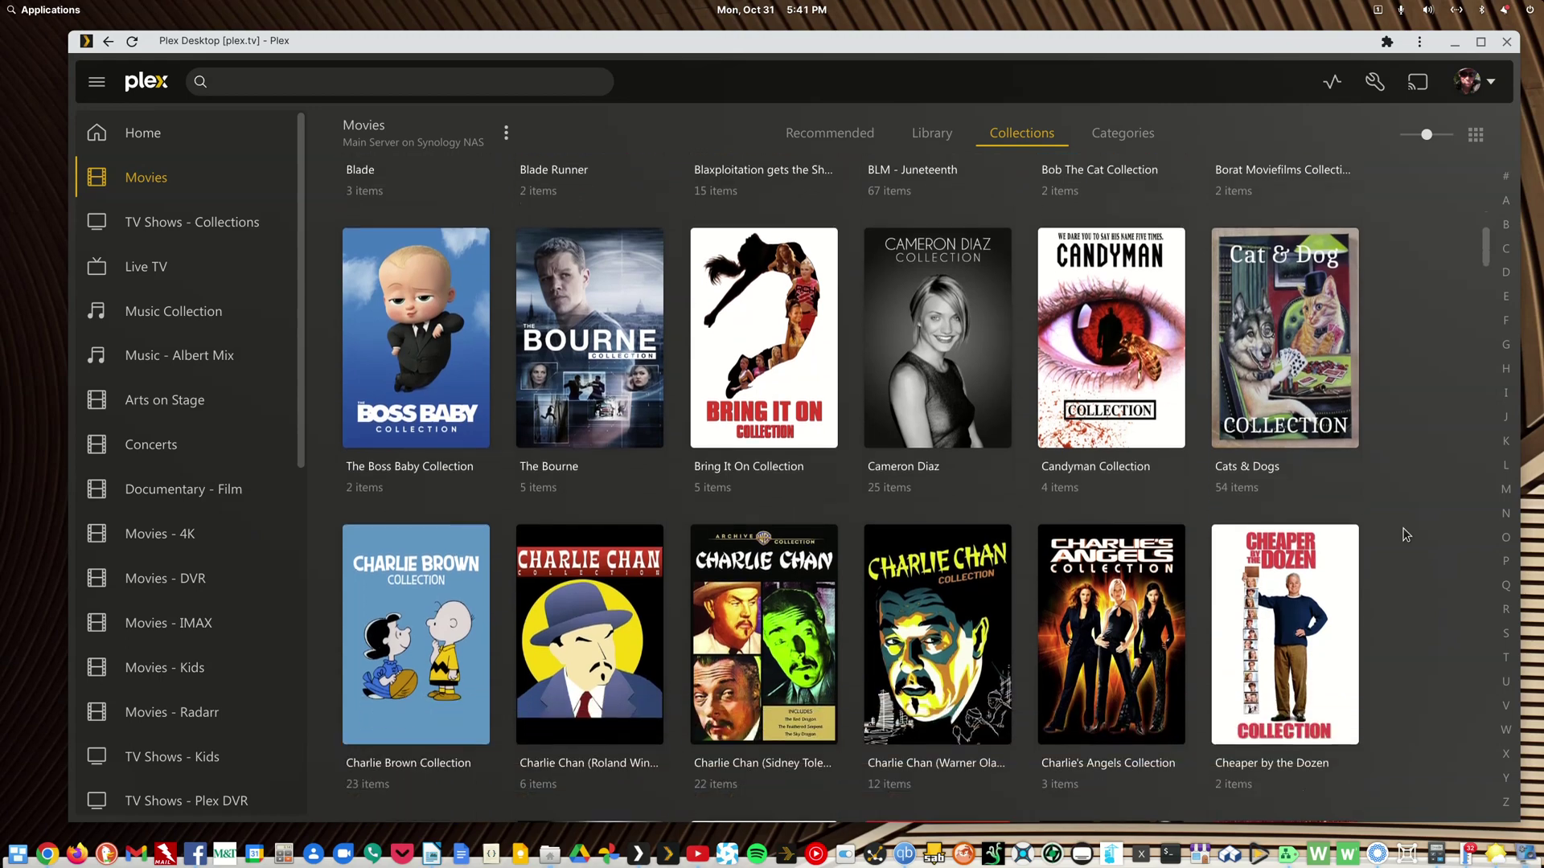
pyautogui.scroll(-6, 1405, 534)
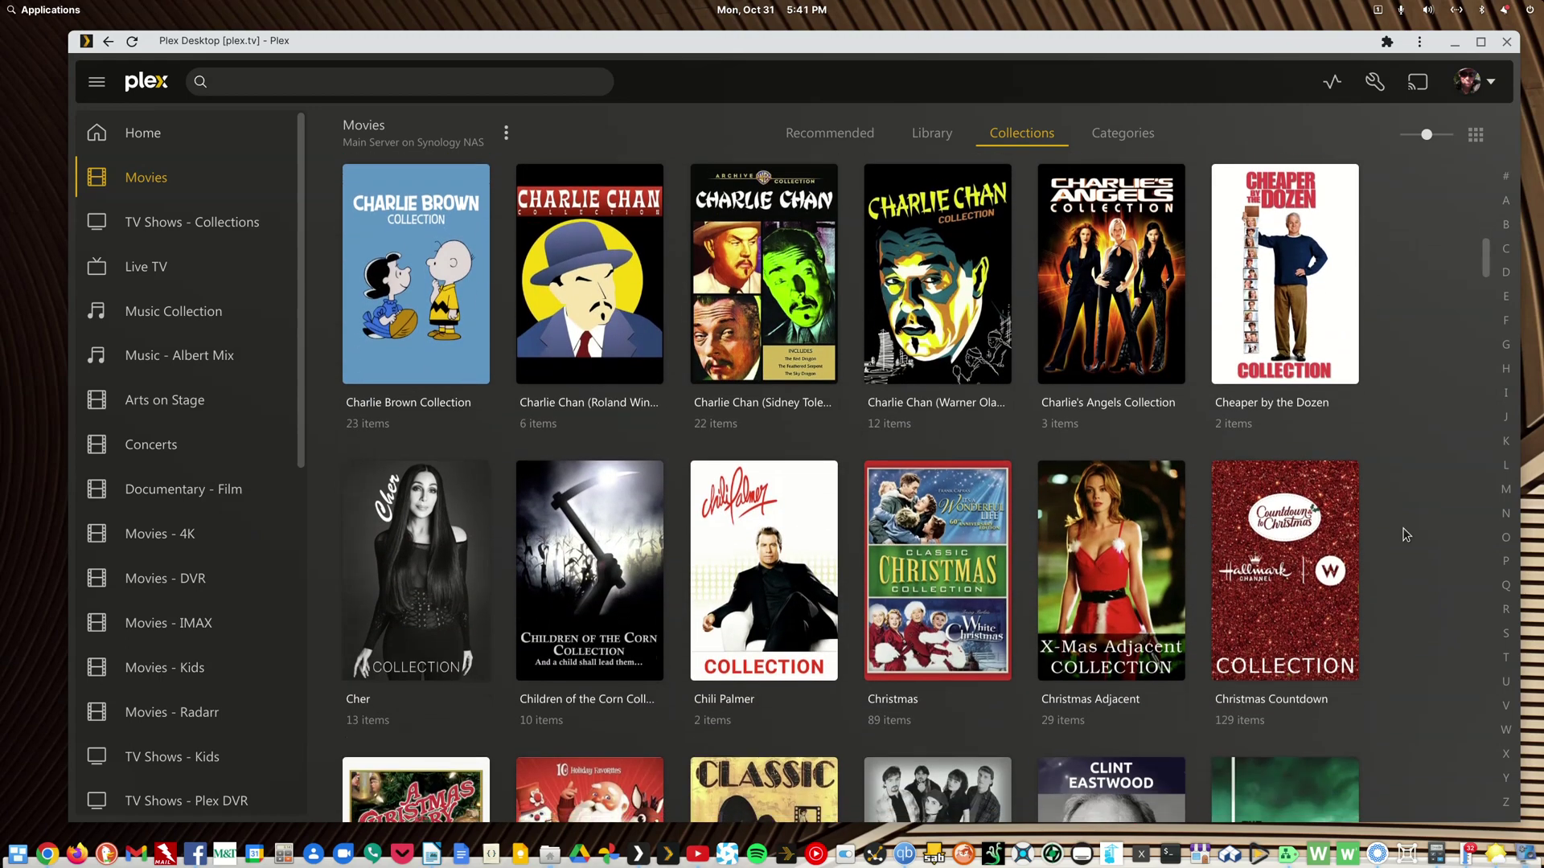
pyautogui.scroll(-5, 1405, 535)
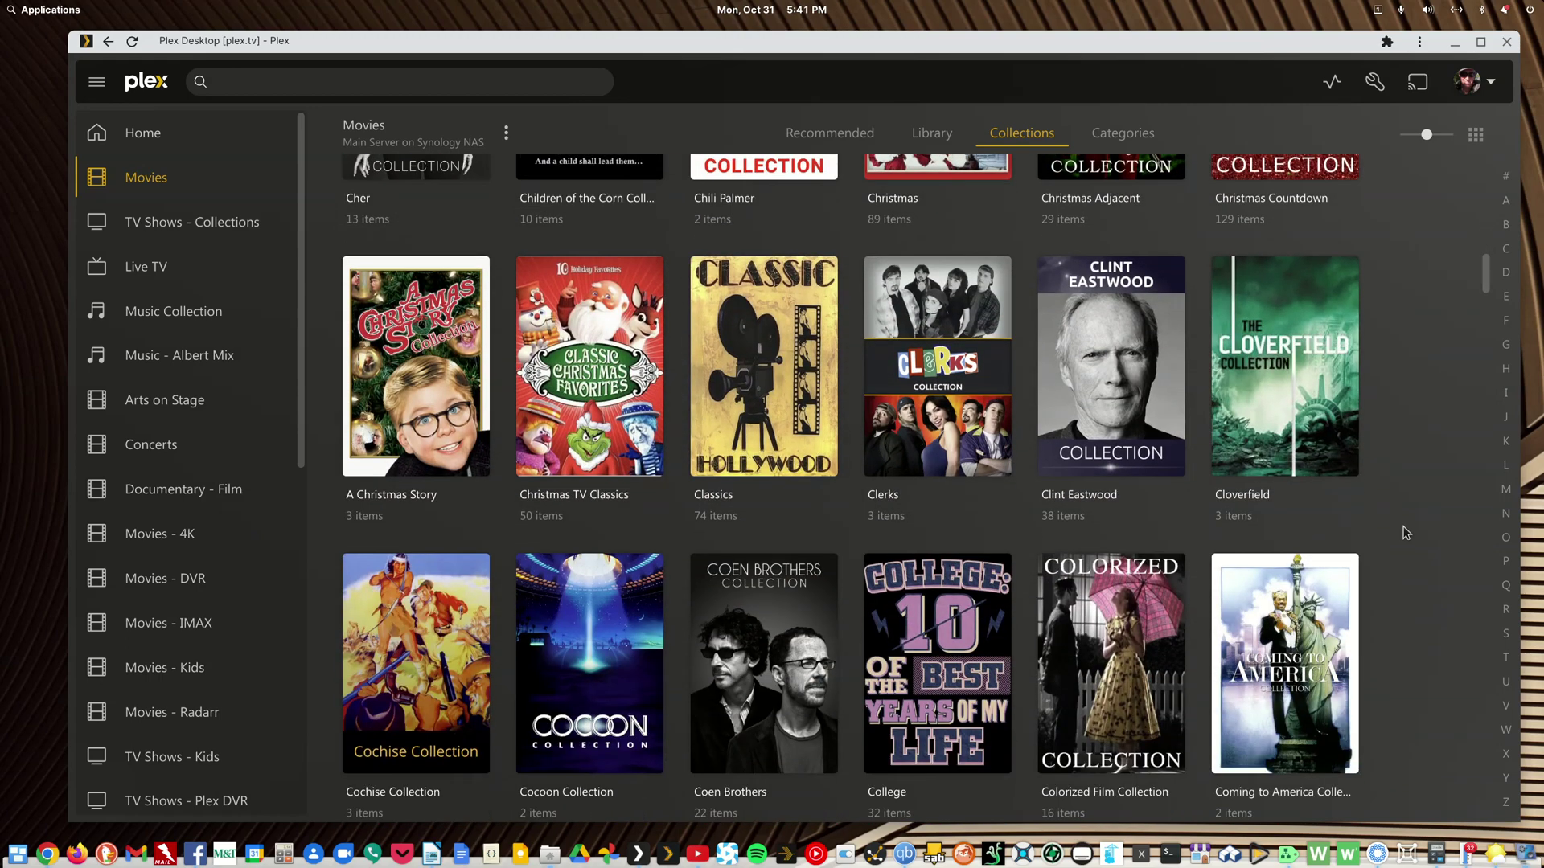
pyautogui.scroll(-5, 1405, 534)
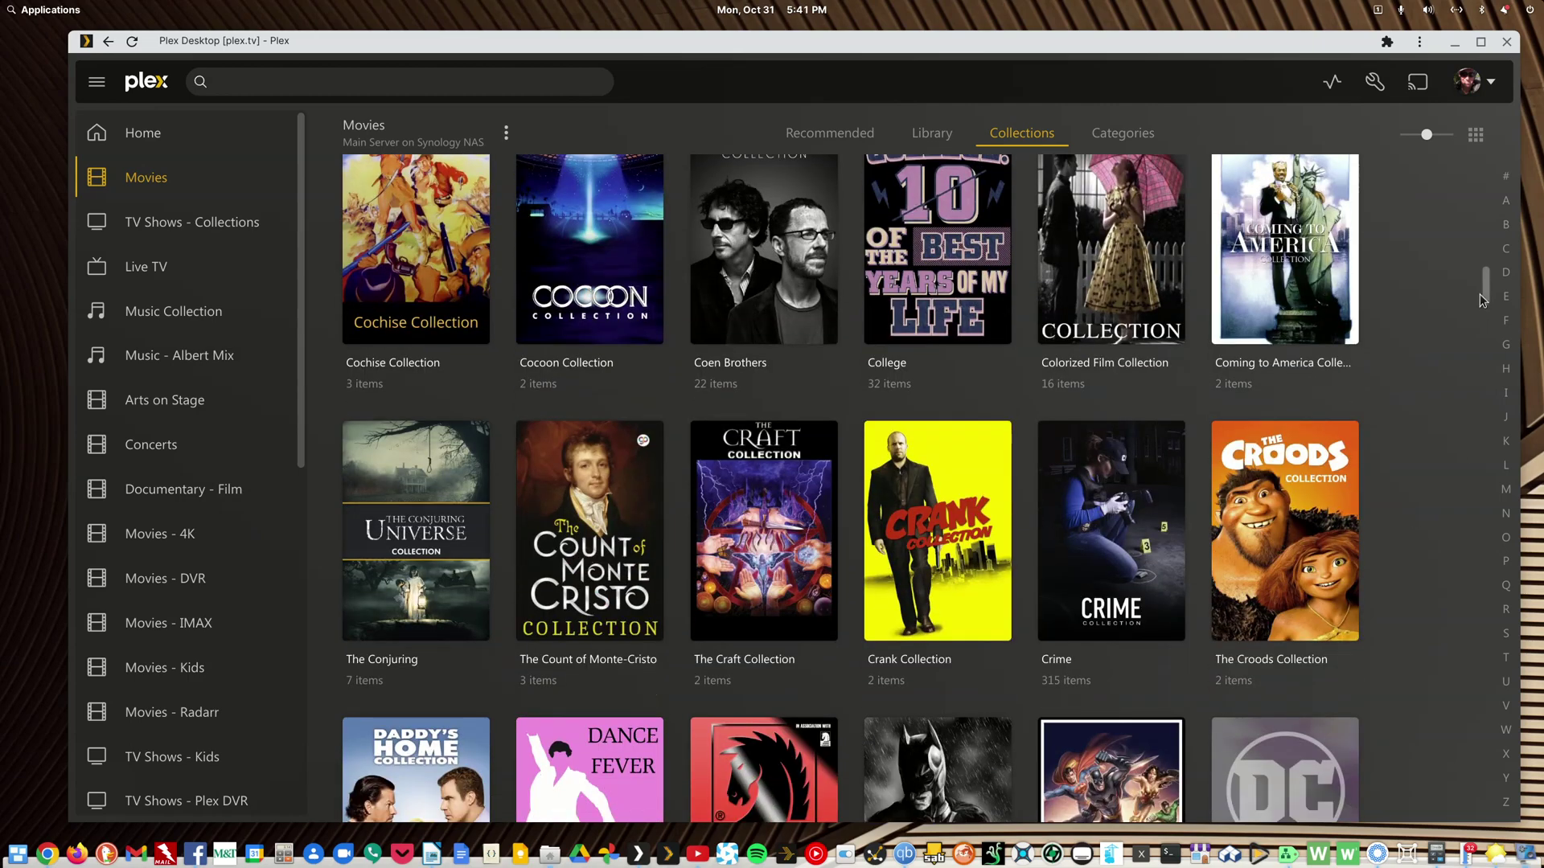
pyautogui.moveTo(1490, 293); pyautogui.dragTo(1482, 167)
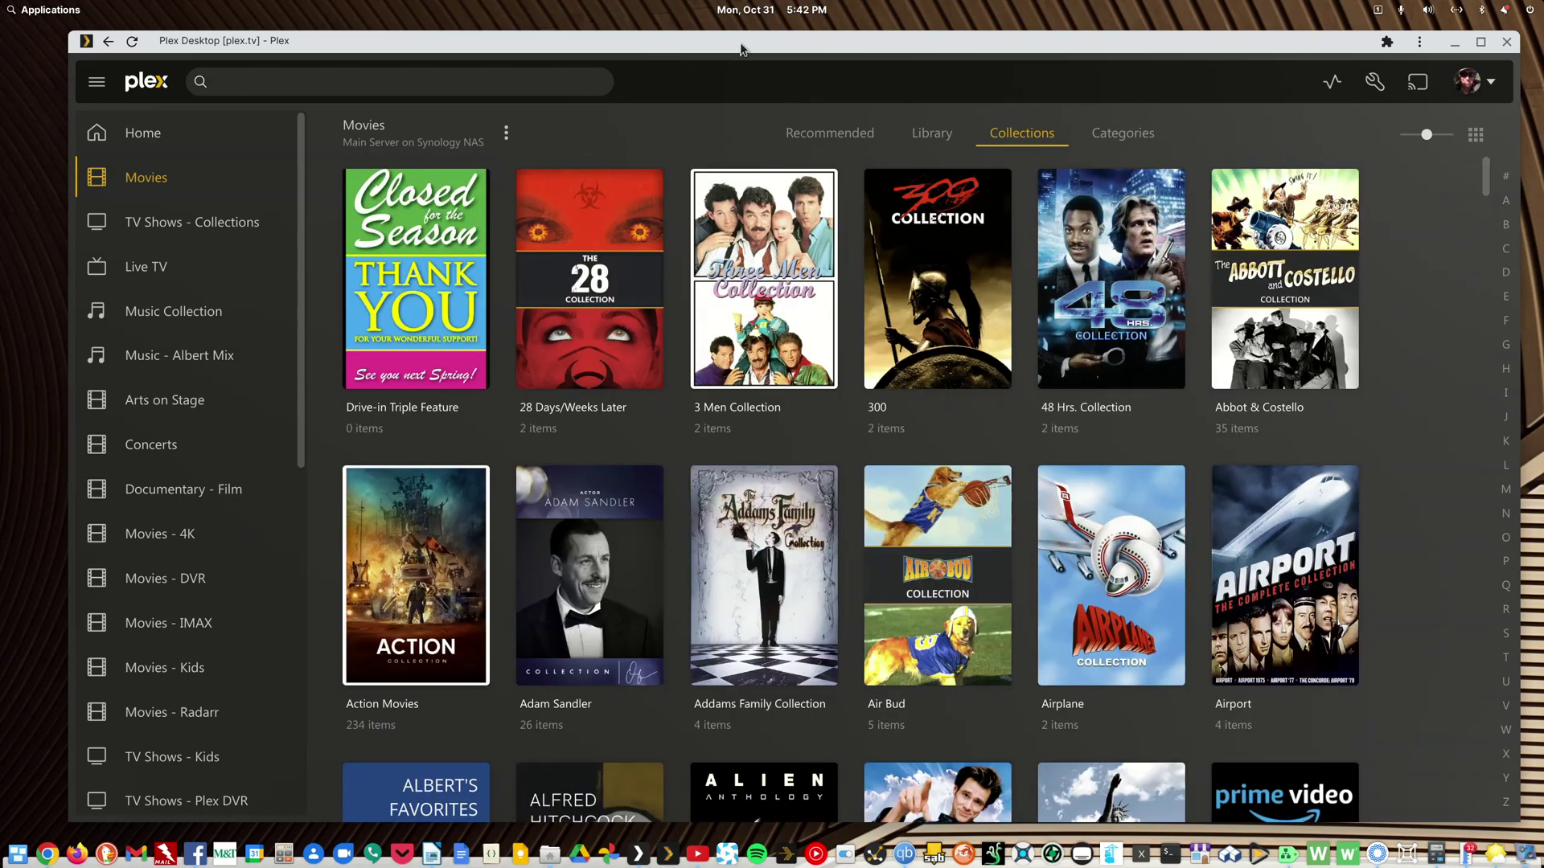